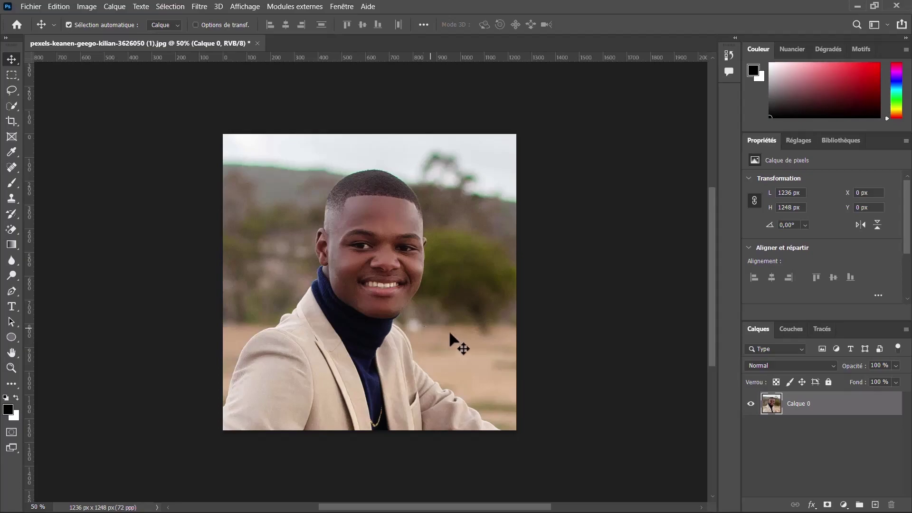
Select the Calque 0 layer, close its context menu, and open the Fenêtre panel list
{"action": "left_click", "coordinate": [832, 404]}
{"action": "right_click", "coordinate": [834, 407]}
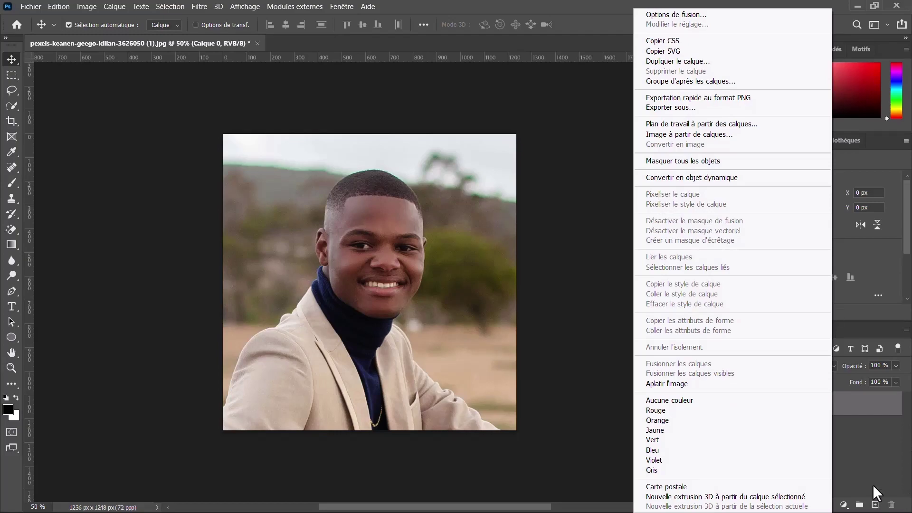
{"action": "left_click", "coordinate": [861, 403]}
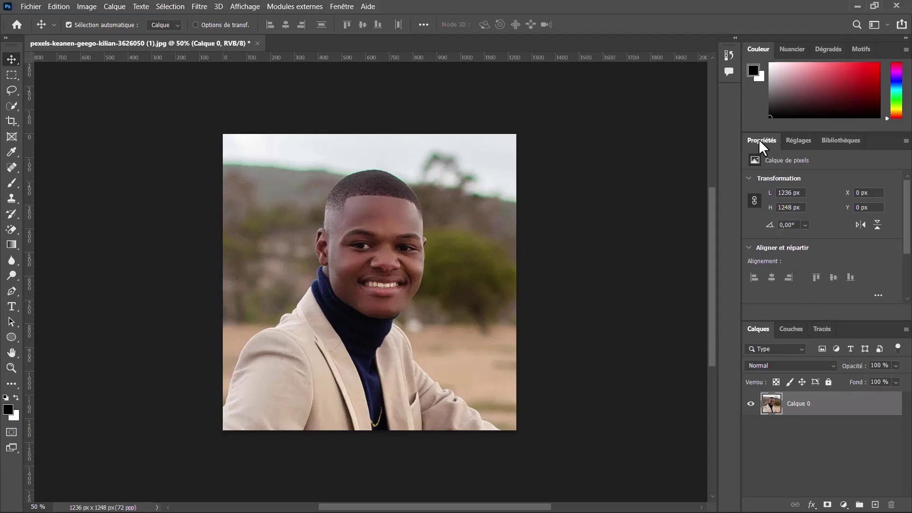
{"action": "left_click", "coordinate": [339, 7]}
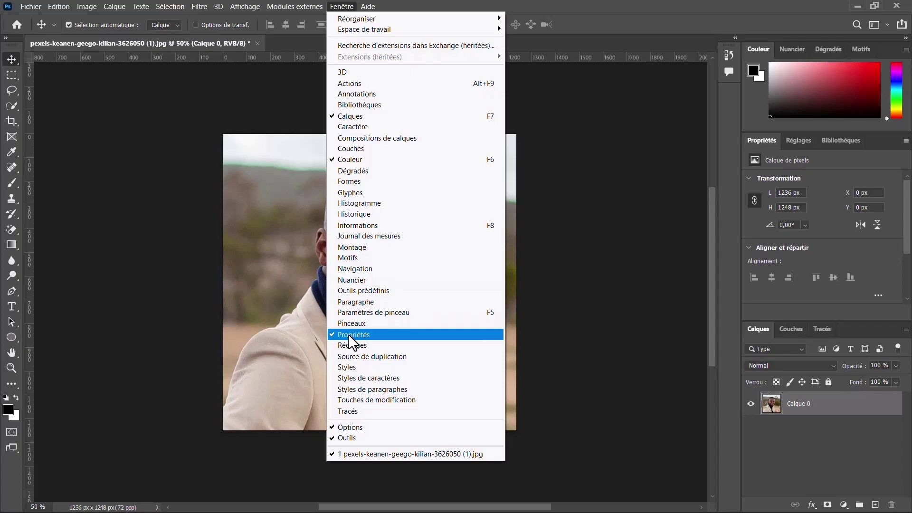
From Calque 0's Propriétés, apply Supprimer l'arrière-plan to isolate the man on transparency
{"action": "left_click", "coordinate": [841, 403]}
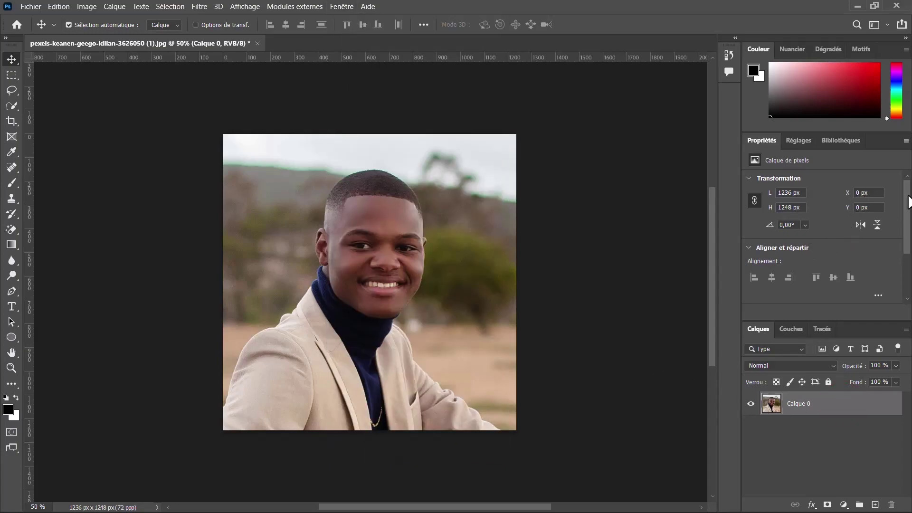
{"action": "mouse_move", "coordinate": [907, 195]}
{"action": "left_mouse_down"}
{"action": "mouse_move", "coordinate": [908, 209]}
{"action": "mouse_move", "coordinate": [880, 231]}
{"action": "left_mouse_up"}
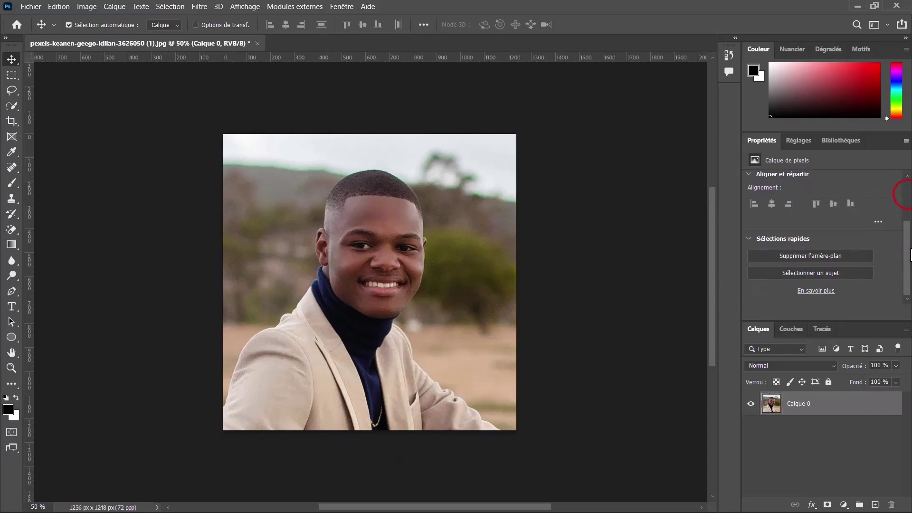
{"action": "left_click", "coordinate": [805, 253]}
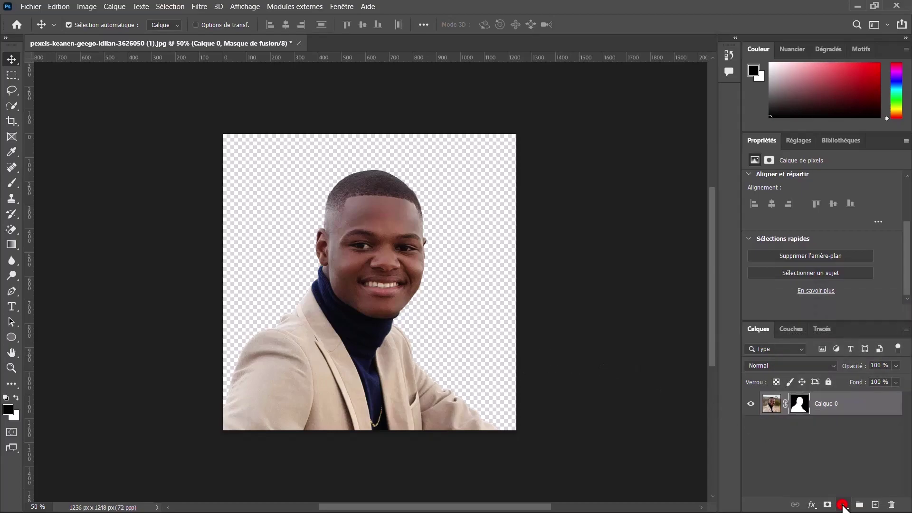
Add a Courbe de transfert de dégradé adjustment with Classique method and open its gradient
{"action": "left_click", "coordinate": [843, 504]}
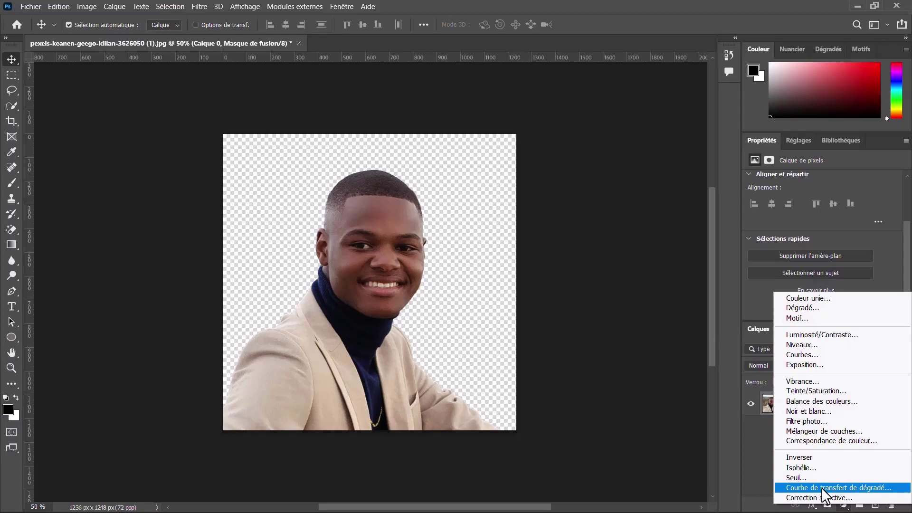
{"action": "left_click", "coordinate": [821, 488]}
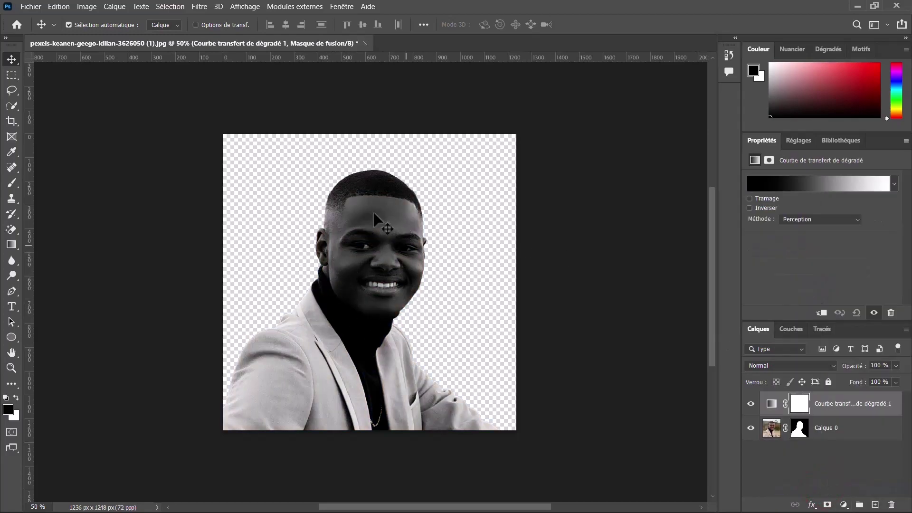
{"action": "left_click", "coordinate": [799, 221]}
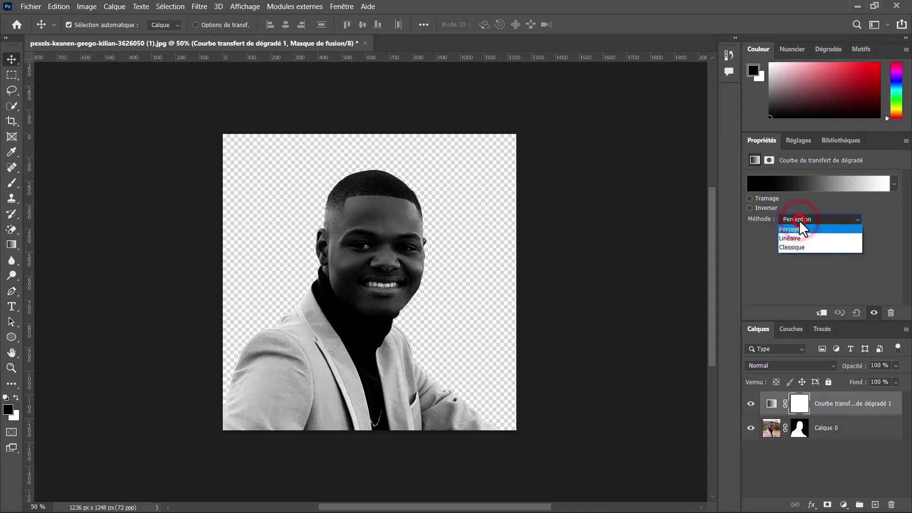
{"action": "left_click", "coordinate": [792, 246]}
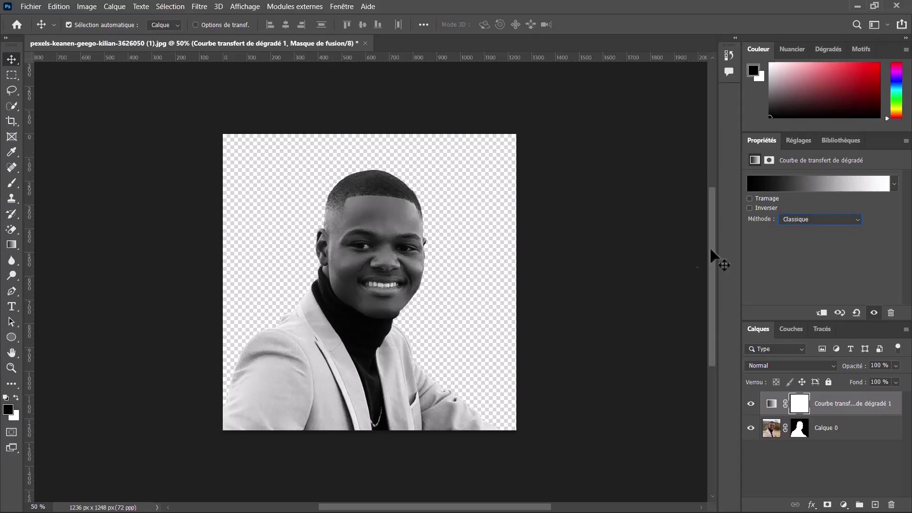
{"action": "left_click", "coordinate": [801, 188]}
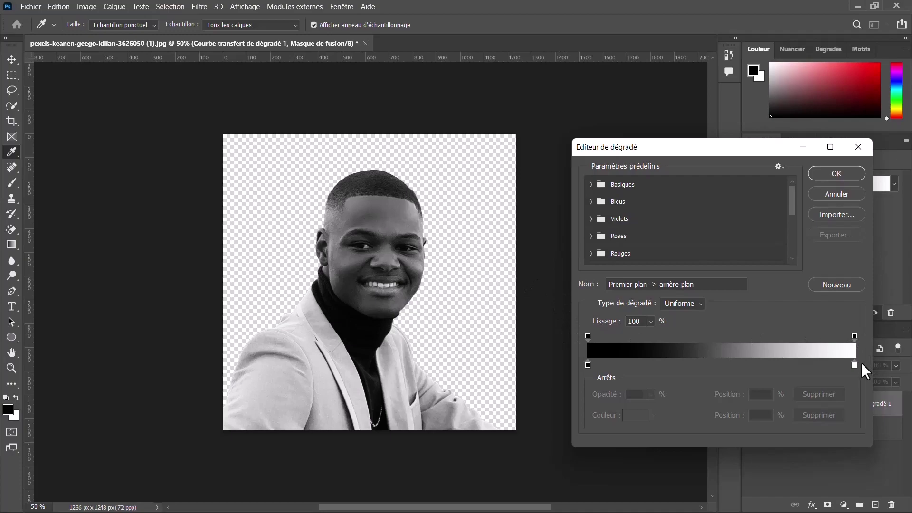
Leave the black stop unchanged and confirm the black-to-white gradient in the Éditeur de dégradé
{"action": "double_click", "coordinate": [588, 365]}
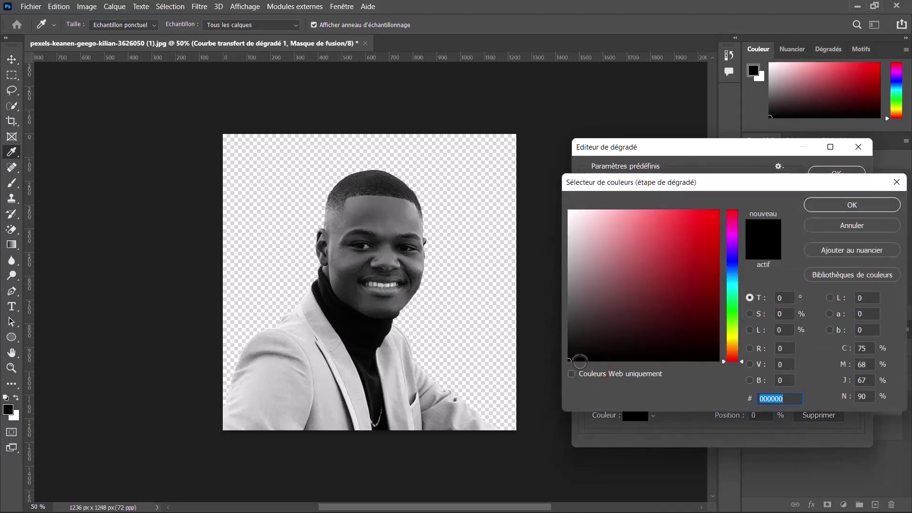
{"action": "left_click", "coordinate": [810, 227]}
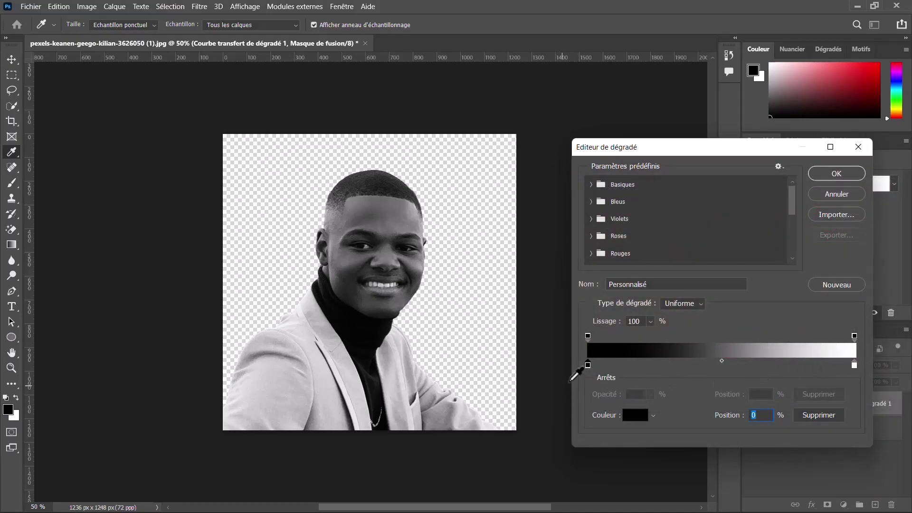
{"action": "left_click", "coordinate": [835, 175]}
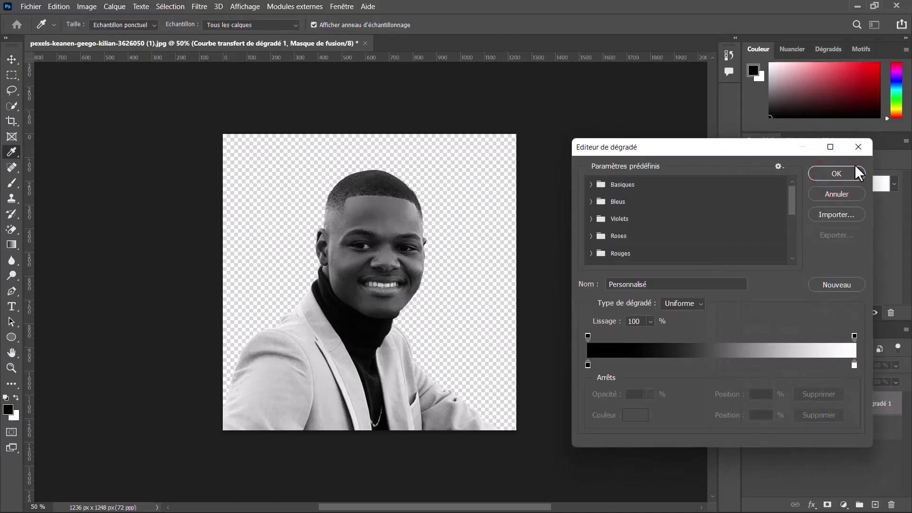
{"action": "left_click", "coordinate": [851, 173]}
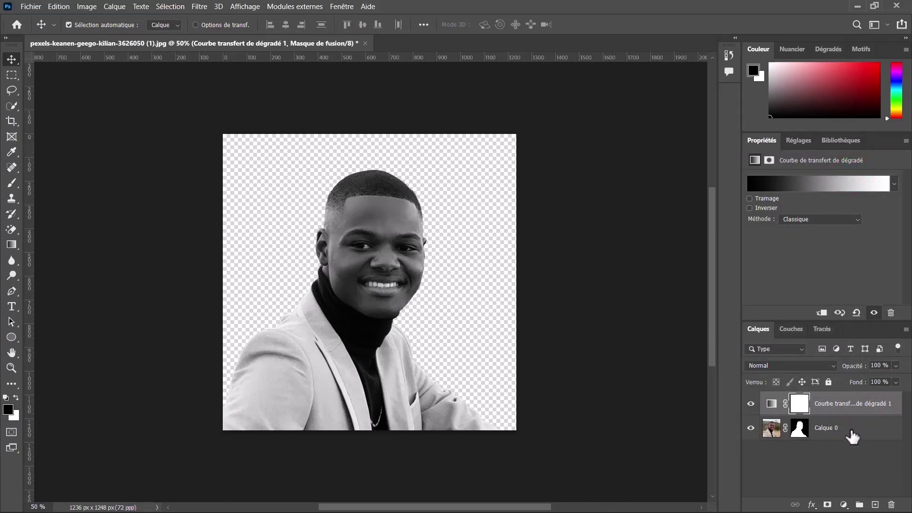
Create Sans titre-1: 800 × 800 px, 300 ppi, transparent background
{"action": "left_click", "coordinate": [855, 453]}
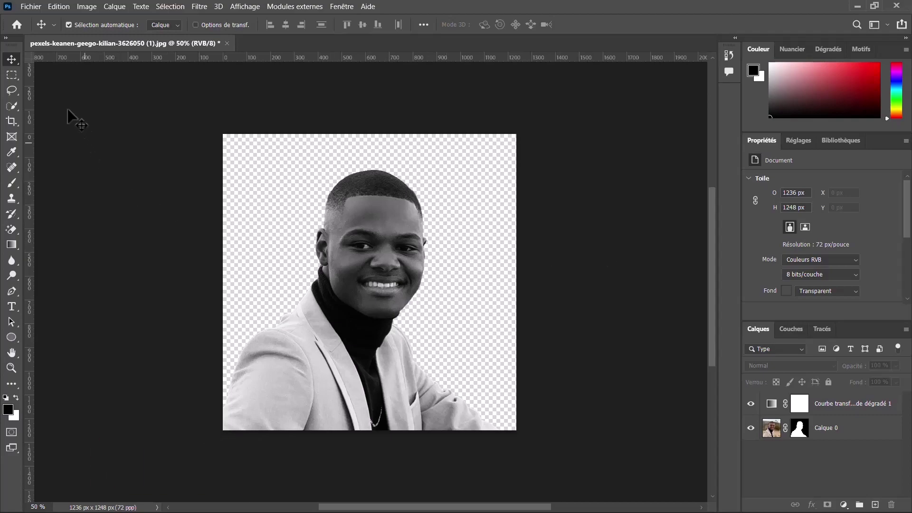
{"action": "left_click", "coordinate": [33, 4]}
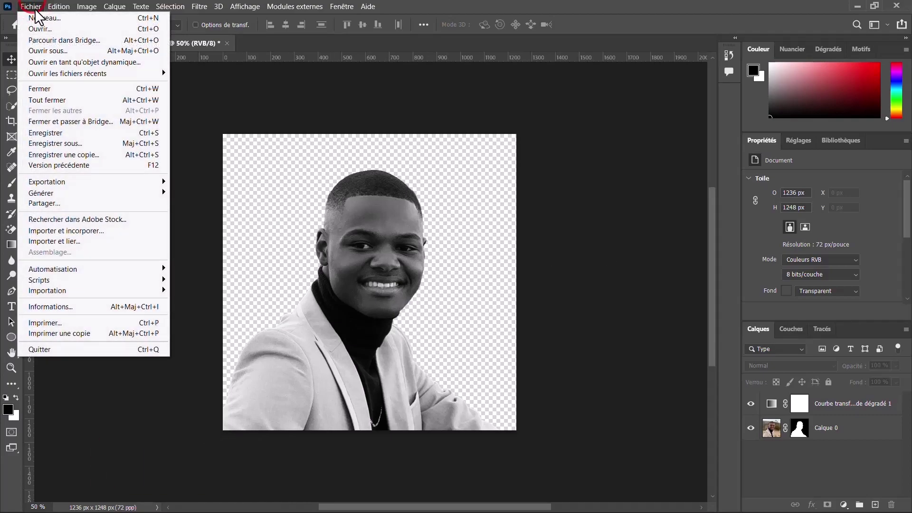
{"action": "left_click", "coordinate": [38, 15]}
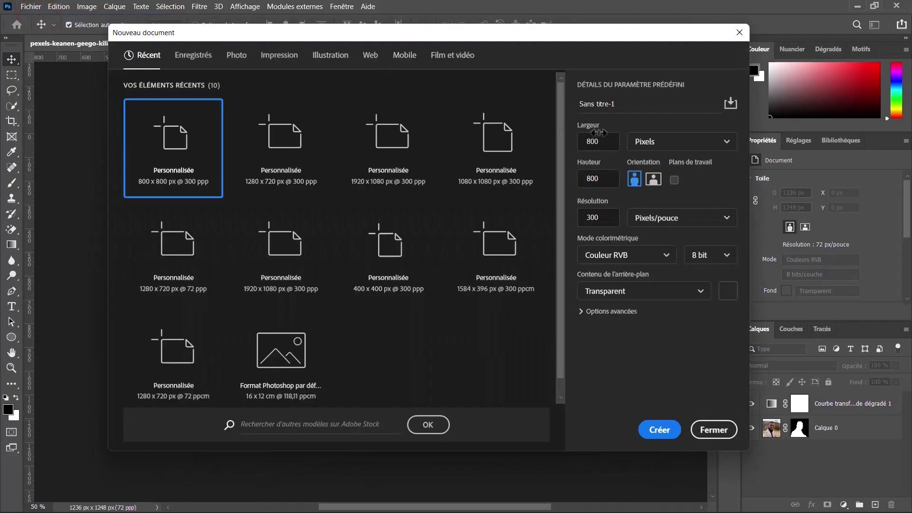
{"action": "left_click", "coordinate": [604, 142]}
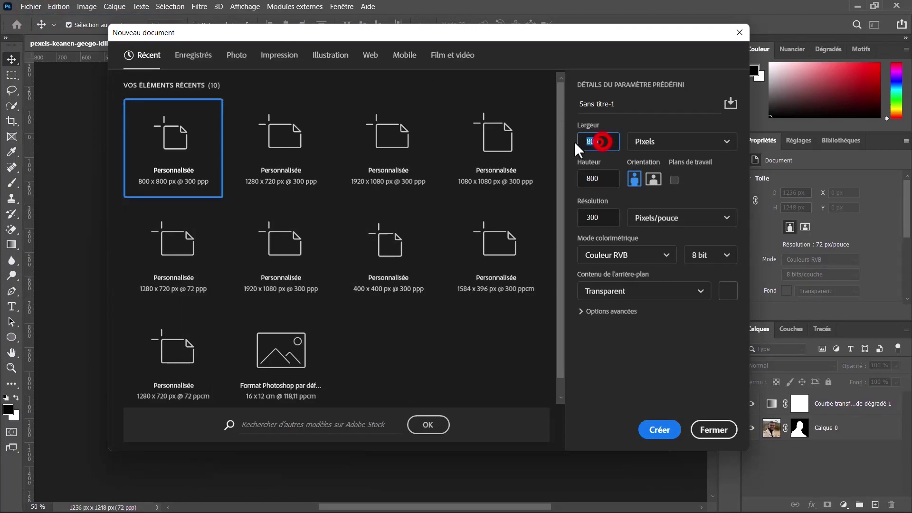
{"action": "left_click", "coordinate": [604, 178]}
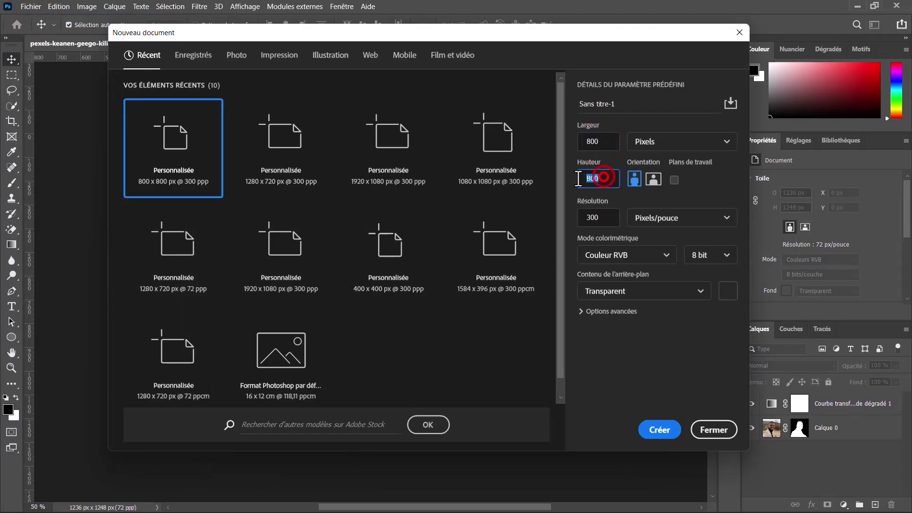
{"action": "left_click", "coordinate": [609, 222]}
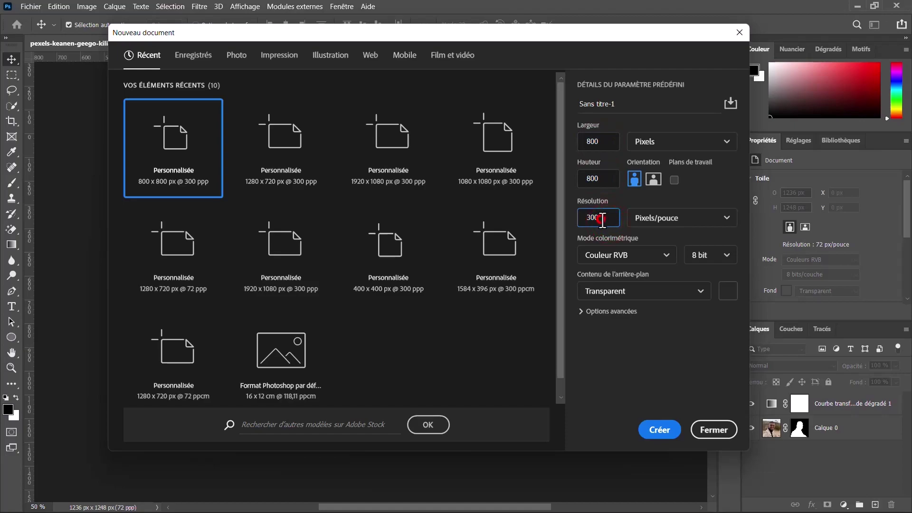
{"action": "left_click", "coordinate": [599, 219]}
{"action": "left_click", "coordinate": [660, 431]}
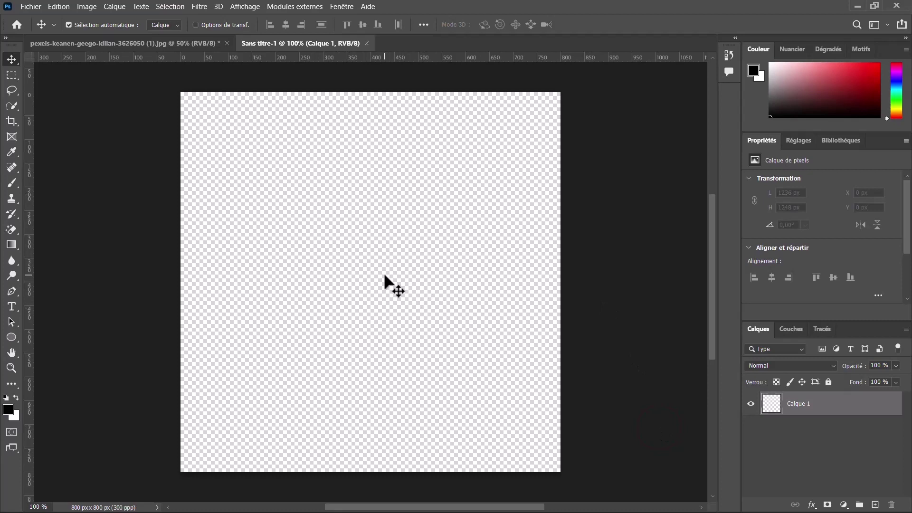
In the portrait document, group Calque 0 and the gradient map layer as Groupe 1
{"action": "left_click", "coordinate": [170, 44]}
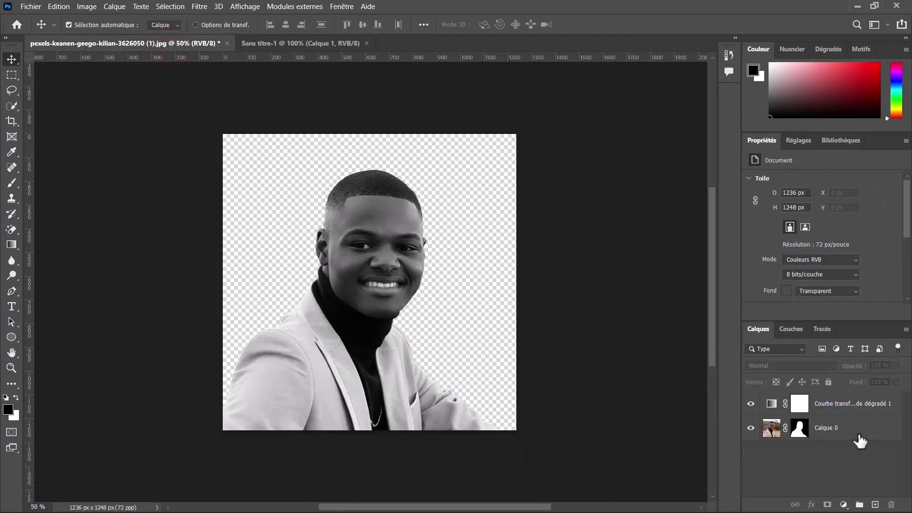
{"action": "left_click", "coordinate": [859, 437]}
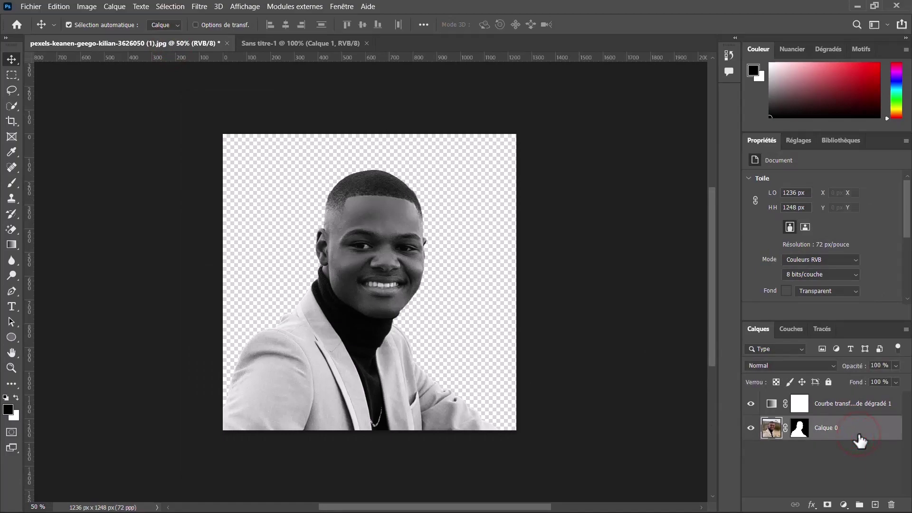
{"action": "double_click", "coordinate": [857, 416]}
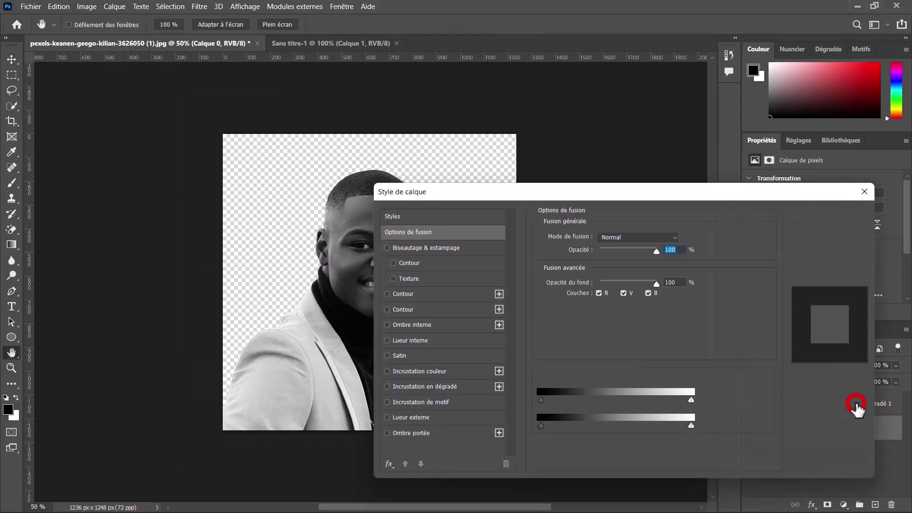
{"action": "left_click", "coordinate": [834, 239]}
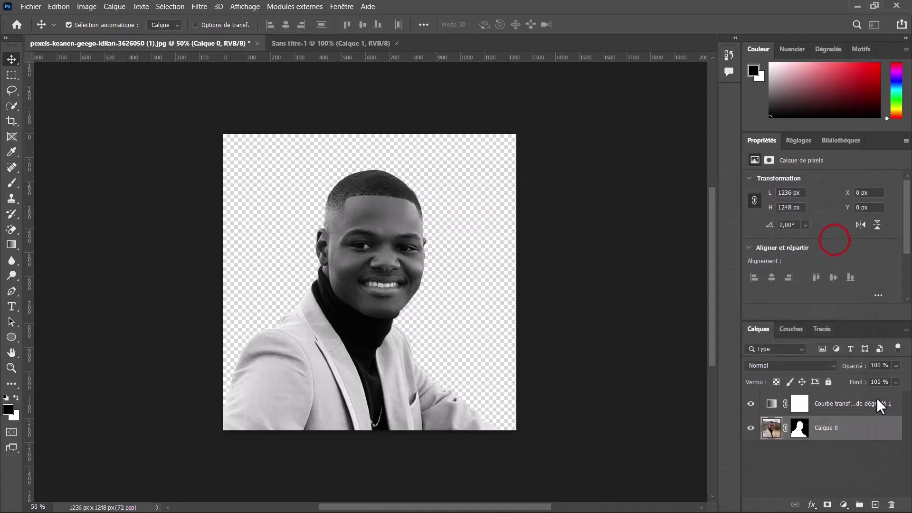
{"action": "left_click", "coordinate": [856, 406], "text": "shift"}
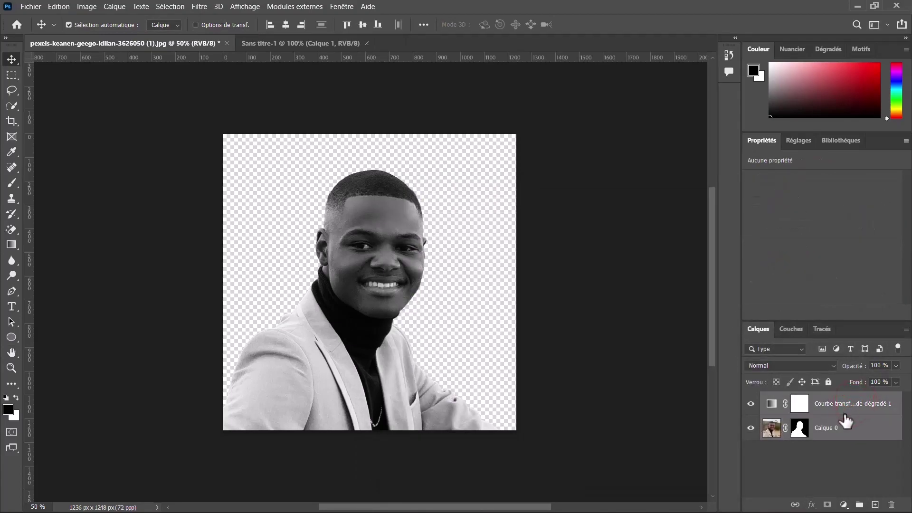
{"action": "key", "text": "ctrl+g"}
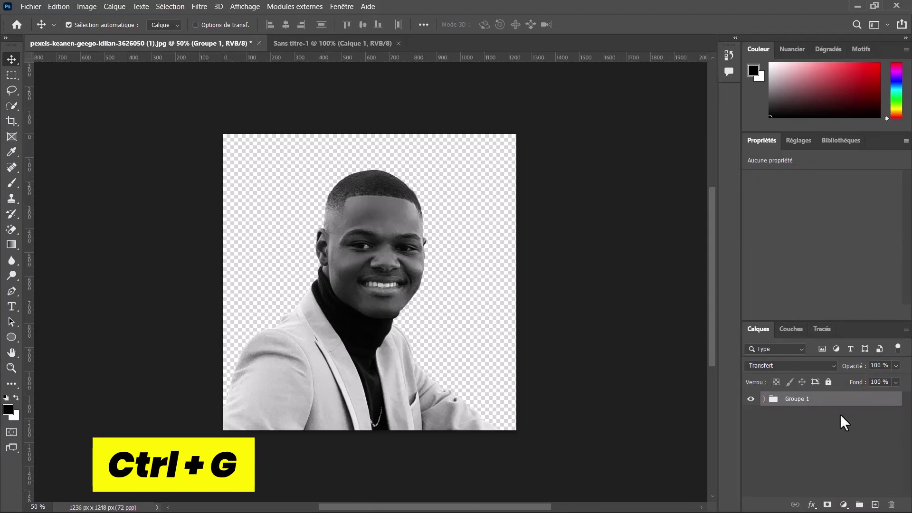
Convert Groupe 1 to a smart object, inspect its layers in Groupe 1.psb, then show Sans titre-1
{"action": "right_click", "coordinate": [808, 399]}
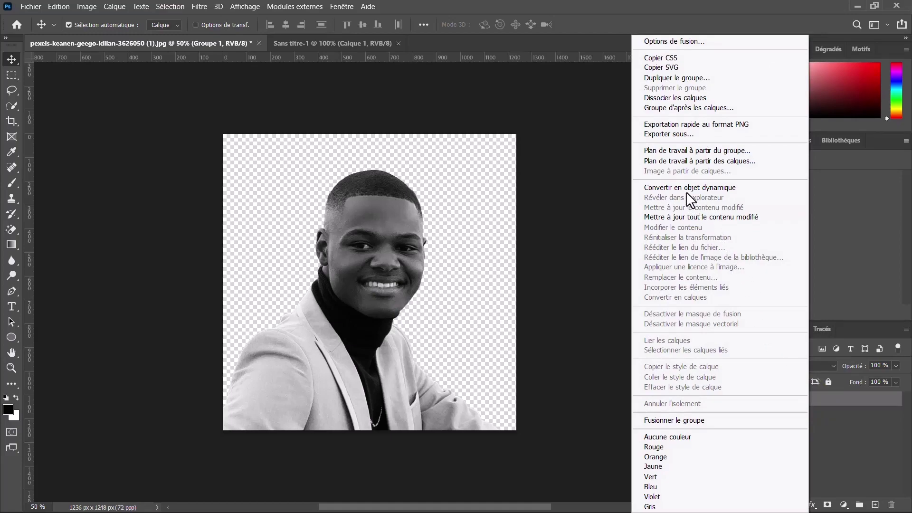
{"action": "left_click", "coordinate": [685, 189]}
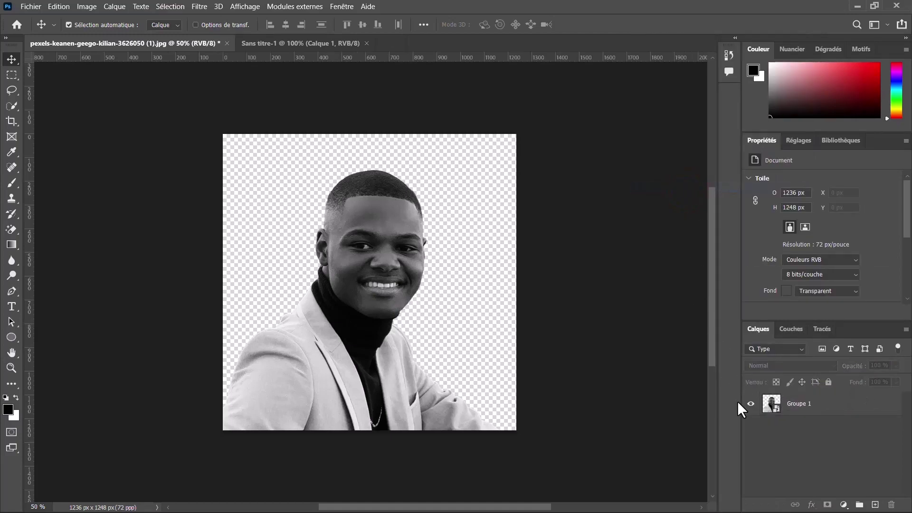
{"action": "double_click", "coordinate": [772, 405]}
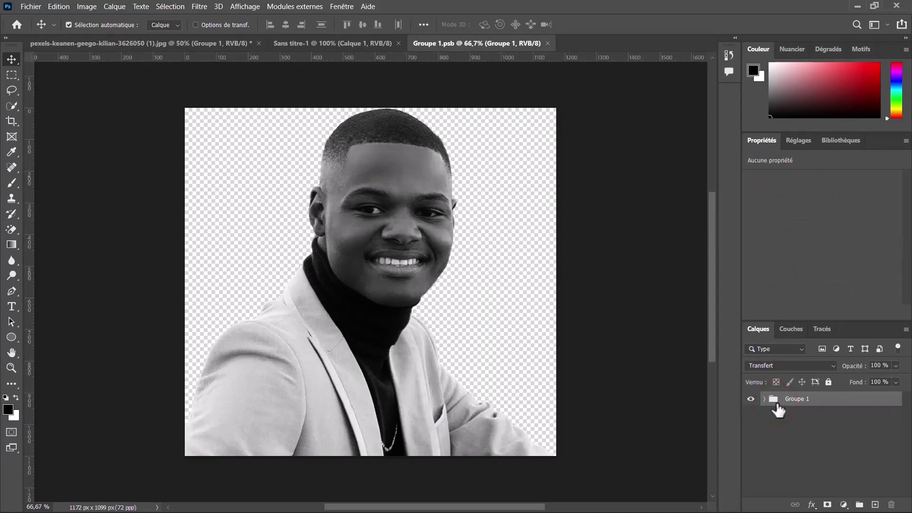
{"action": "left_click", "coordinate": [764, 399]}
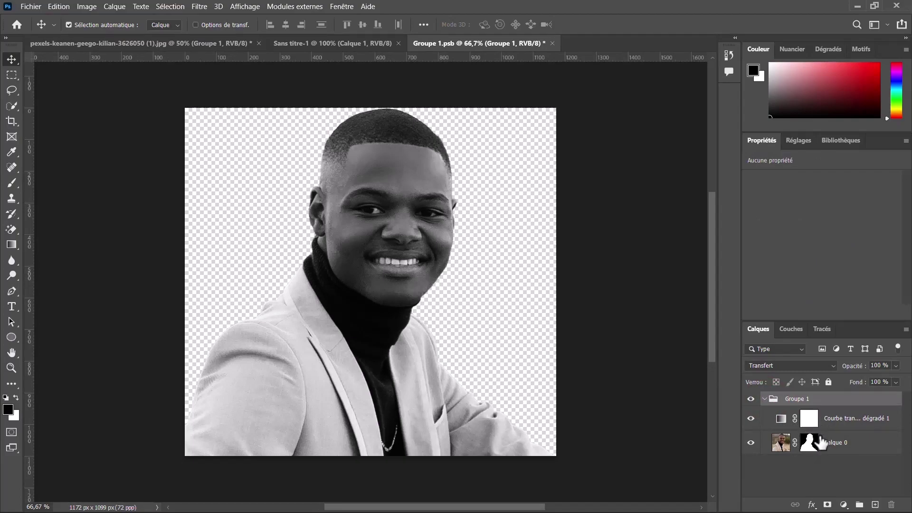
{"action": "left_click", "coordinate": [809, 418]}
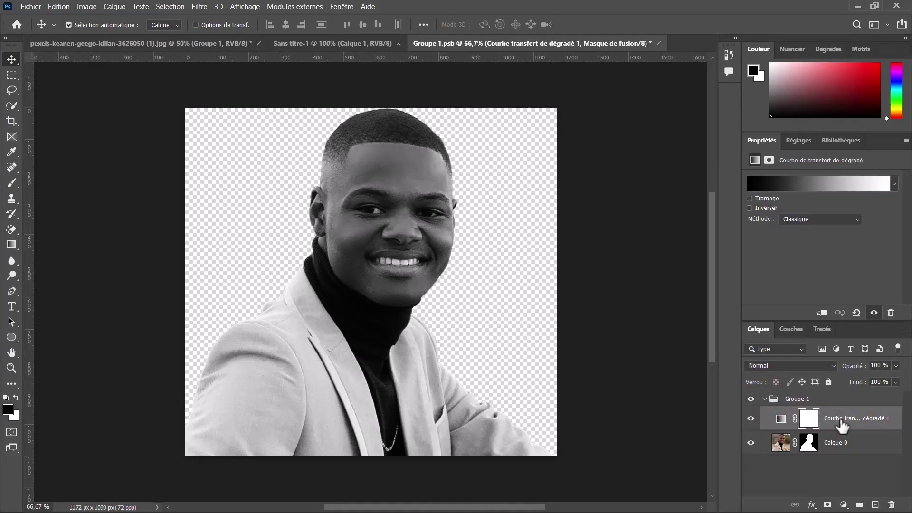
{"action": "left_click", "coordinate": [298, 48]}
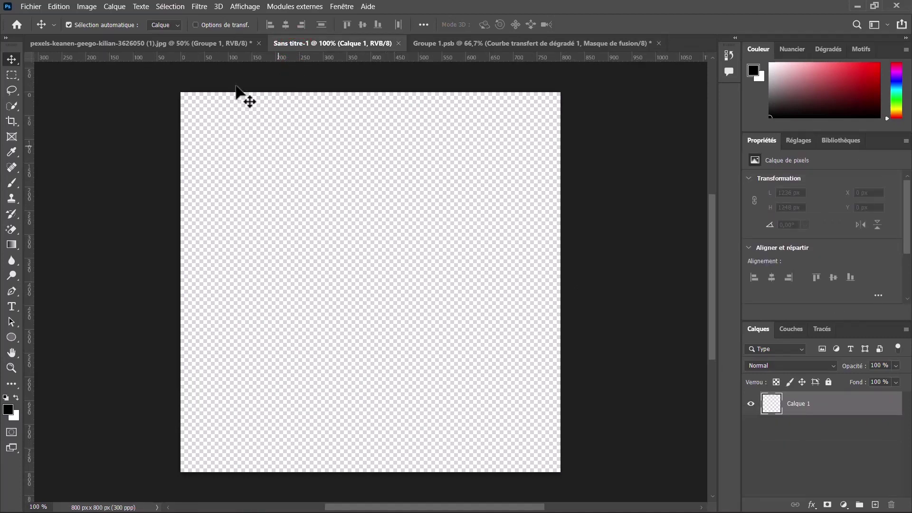
Place the Groupe 1 smart object in Sans titre-1, scaled to 730 × 684 px at bottom centre
{"action": "left_click", "coordinate": [210, 41]}
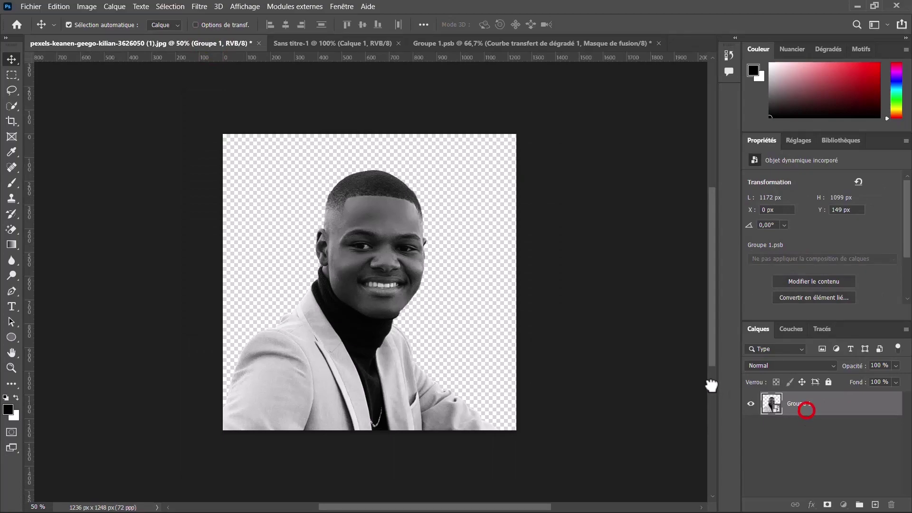
{"action": "mouse_move", "coordinate": [808, 417]}
{"action": "left_mouse_down"}
{"action": "mouse_move", "coordinate": [324, 45]}
{"action": "mouse_move", "coordinate": [368, 320]}
{"action": "left_mouse_up"}
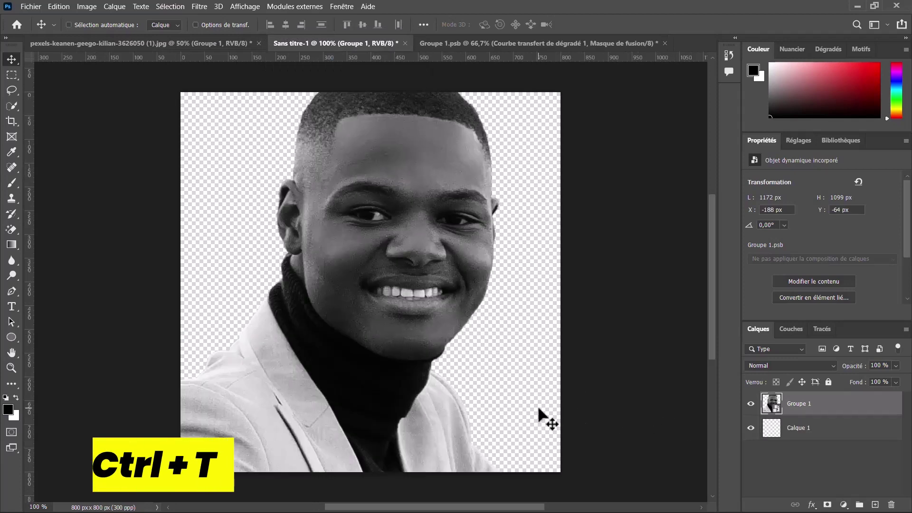
{"action": "key", "text": "ctrl+t"}
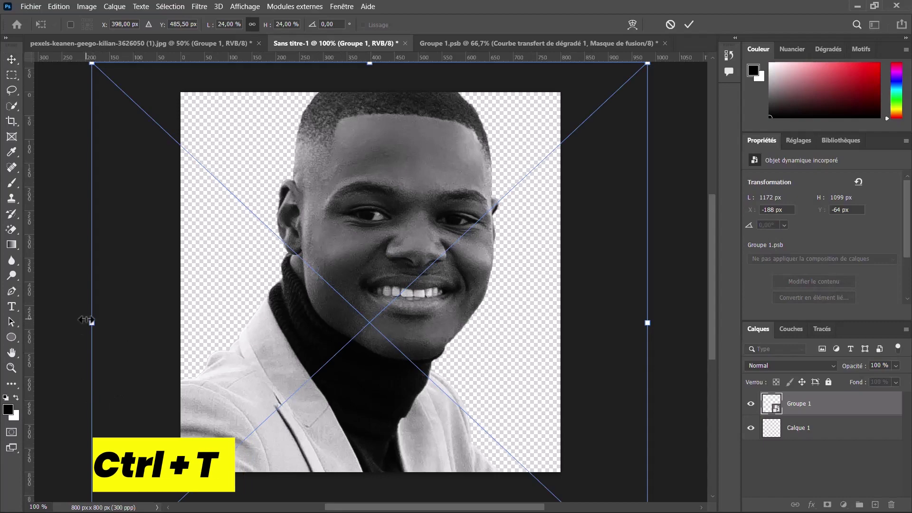
{"action": "left_click_drag", "start_coordinate": [91, 322], "coordinate": [296, 321]}
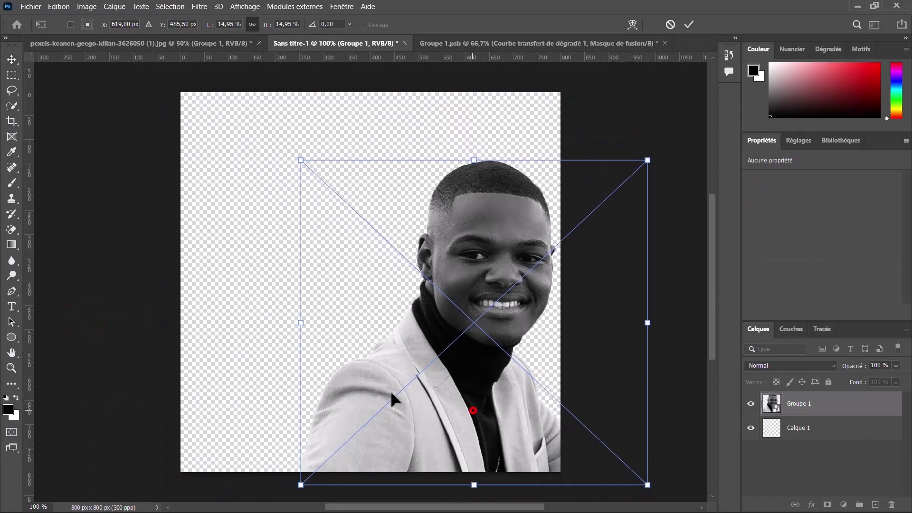
{"action": "left_click_drag", "start_coordinate": [465, 359], "coordinate": [360, 345]}
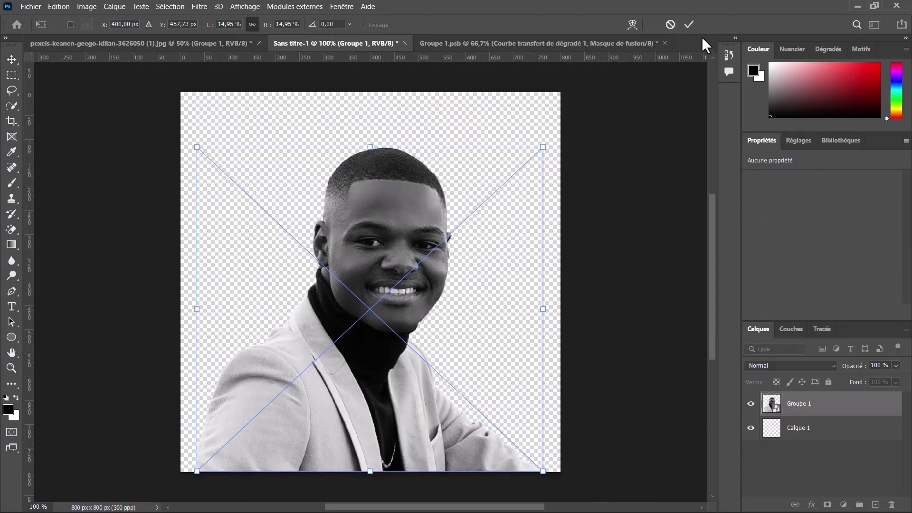
{"action": "left_click", "coordinate": [687, 24]}
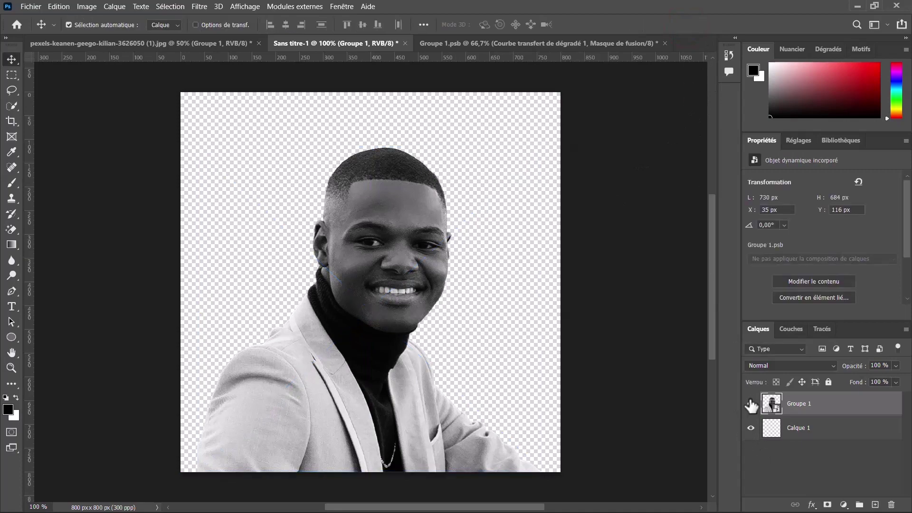
{"action": "left_click", "coordinate": [747, 404]}
Hide Groupe 1 and draw a black 686 × 686 px circle with the Ellipse tool
{"action": "left_click", "coordinate": [750, 404]}
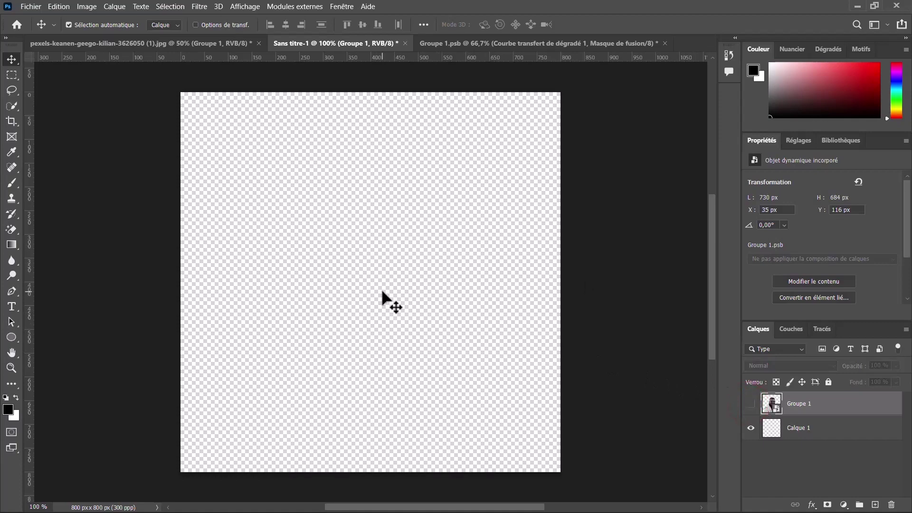
{"action": "right_click", "coordinate": [9, 338]}
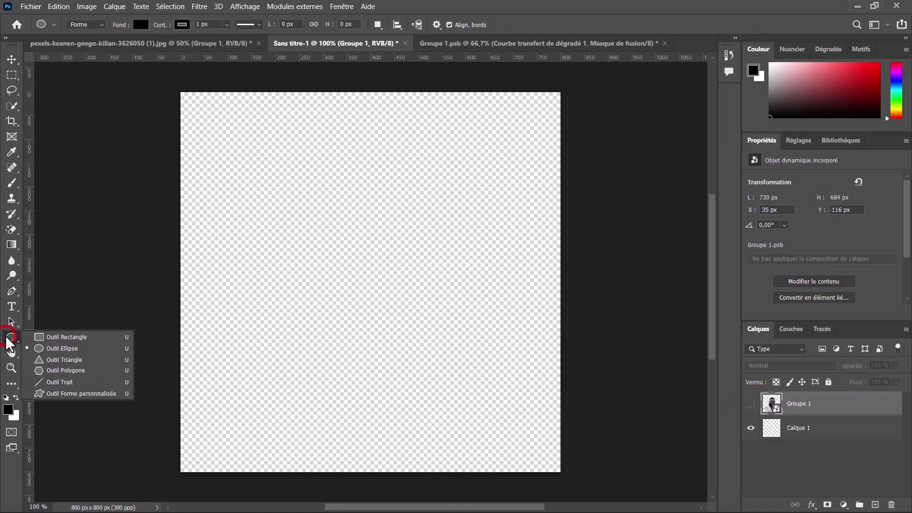
{"action": "left_click", "coordinate": [38, 345]}
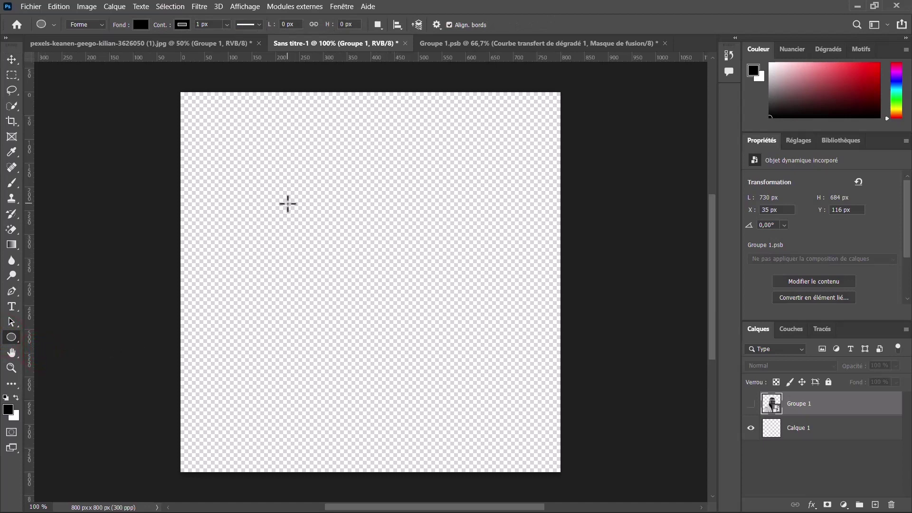
{"action": "left_click_drag", "start_coordinate": [288, 204], "coordinate": [541, 440]}
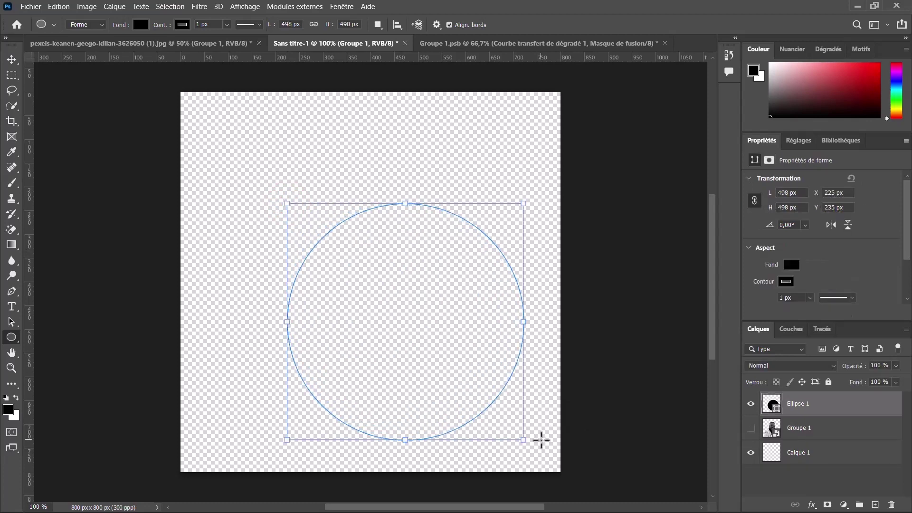
{"action": "left_click_drag", "start_coordinate": [405, 203], "coordinate": [402, 111]}
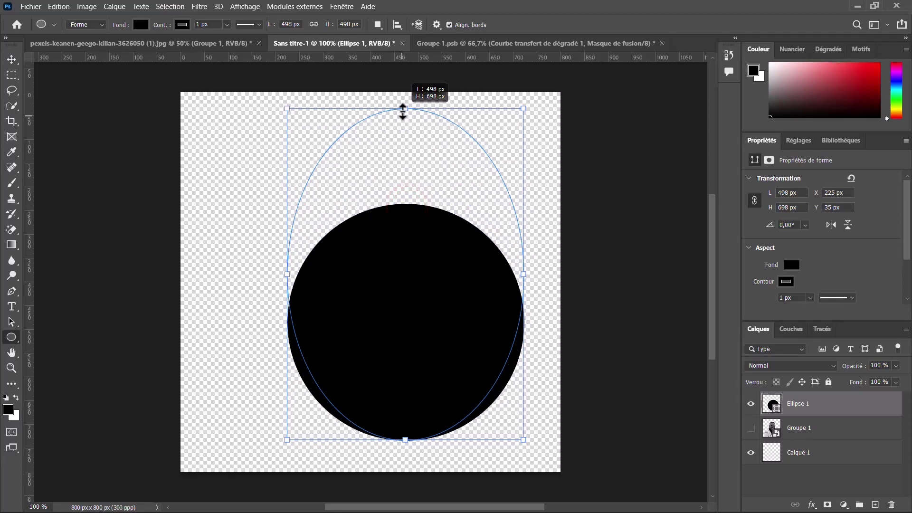
{"action": "mouse_move", "coordinate": [403, 111]}
{"action": "left_mouse_down"}
{"action": "mouse_move", "coordinate": [416, 134]}
{"action": "mouse_move", "coordinate": [413, 116]}
{"action": "left_mouse_up"}
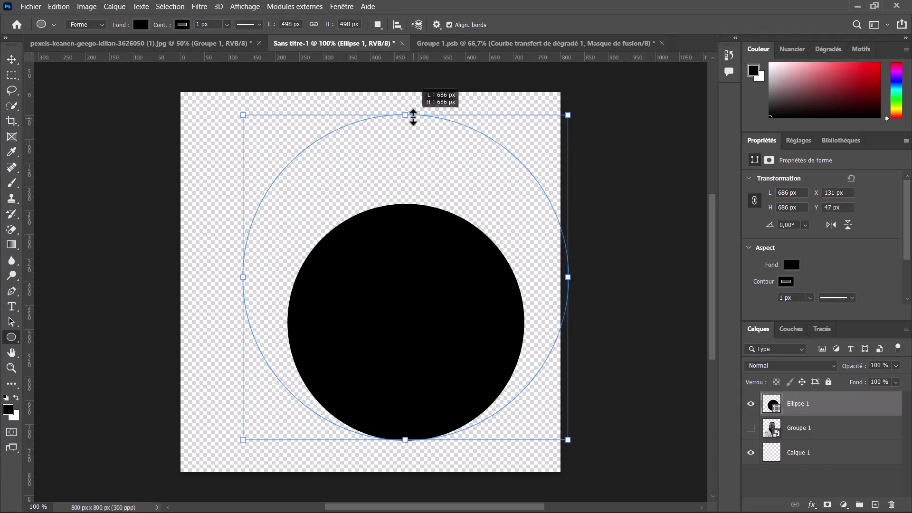
Dismiss the transform error message and select the Ellipse 1 layer
{"action": "key", "text": "v"}
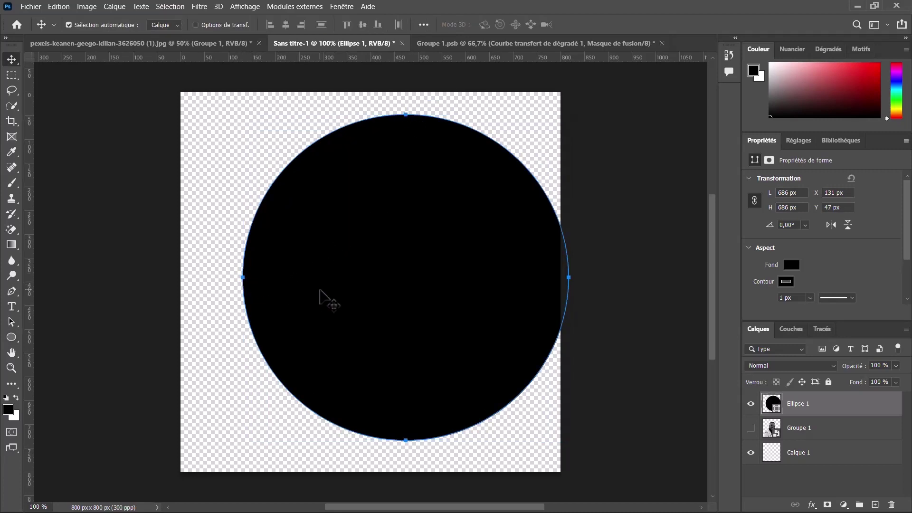
{"action": "key", "text": "ctrl+t"}
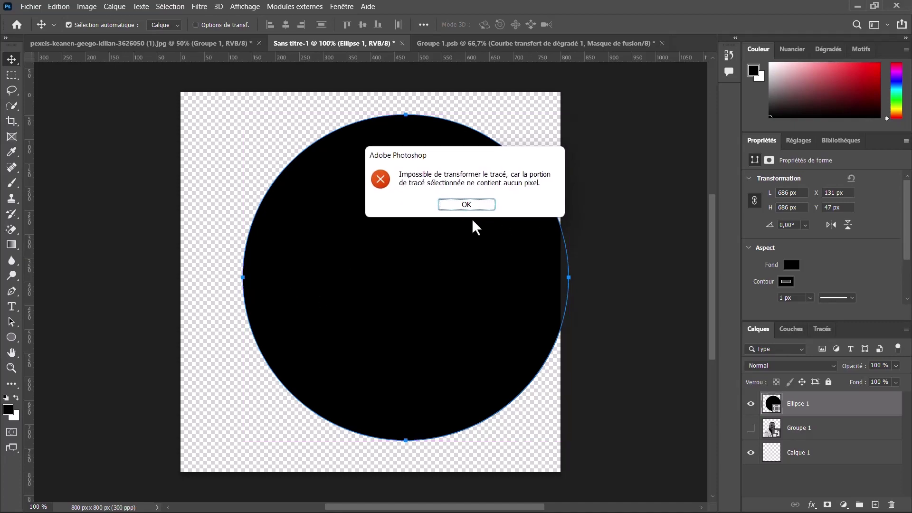
{"action": "left_click", "coordinate": [469, 205]}
{"action": "left_click", "coordinate": [835, 410]}
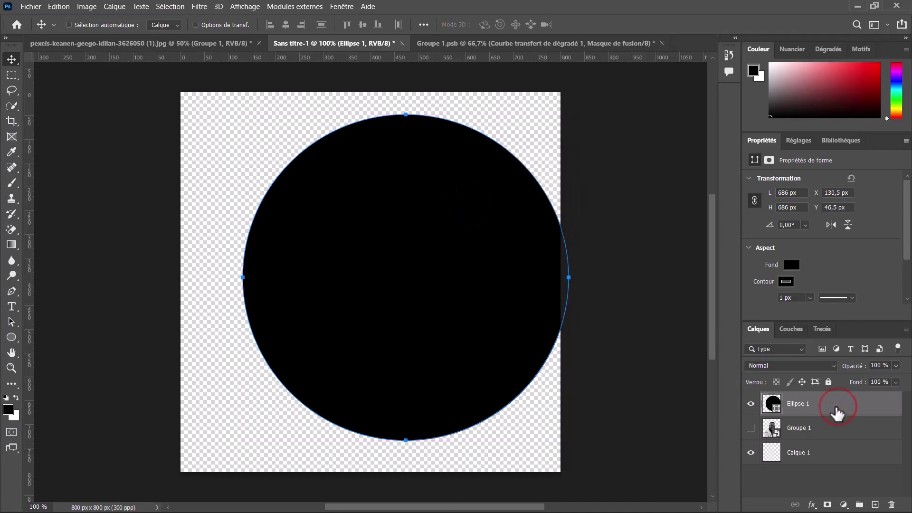
Scale Ellipse 1 to 800.83 × 800.83 px and centre it on the canvas
{"action": "key", "text": "ctrl+t"}
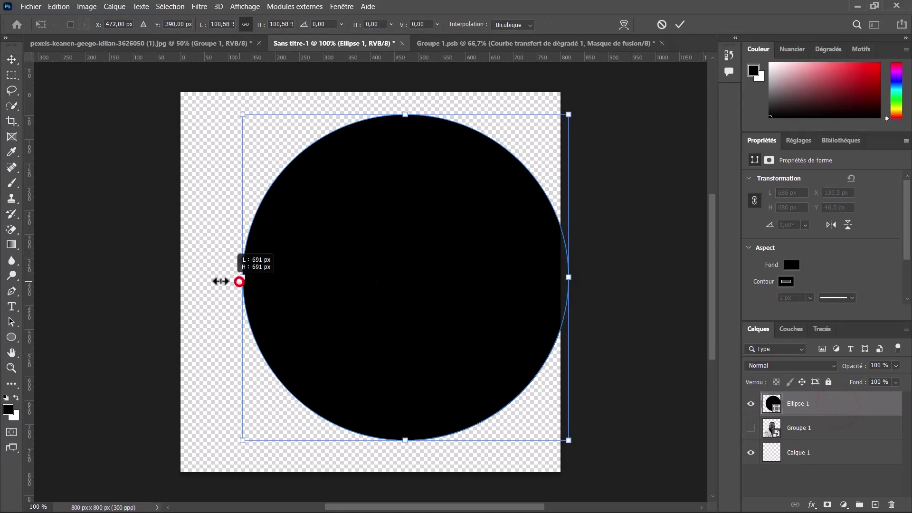
{"action": "left_click_drag", "start_coordinate": [241, 280], "coordinate": [188, 277]}
{"action": "left_click_drag", "start_coordinate": [318, 277], "coordinate": [312, 291]}
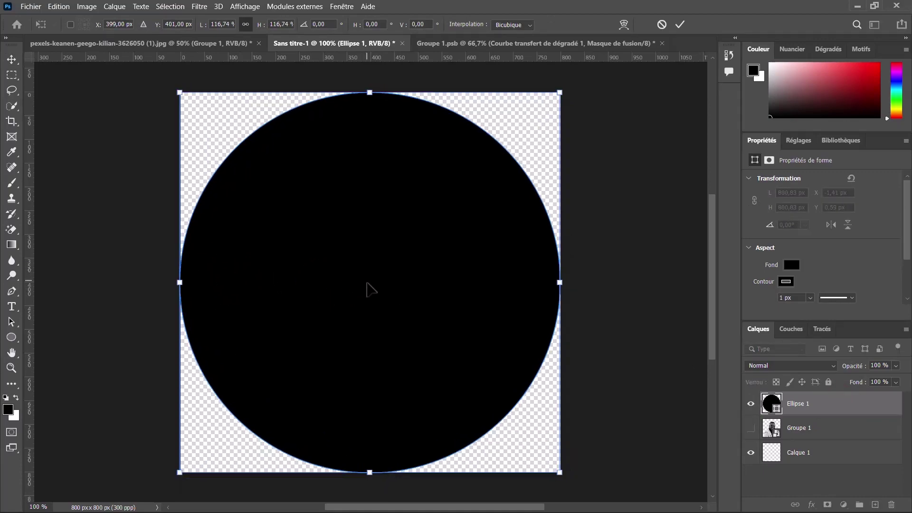
{"action": "left_click", "coordinate": [681, 25]}
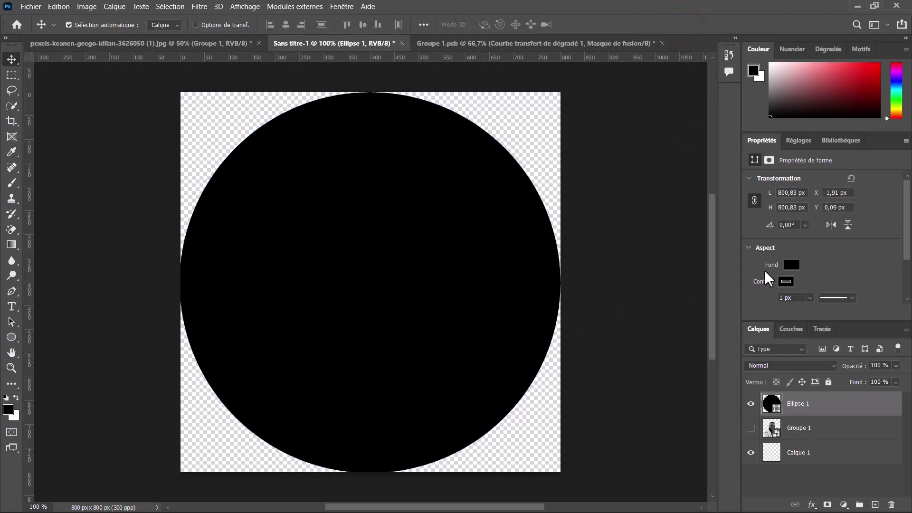
Set the circle's Contour (outline) to none
{"action": "left_click", "coordinate": [786, 282]}
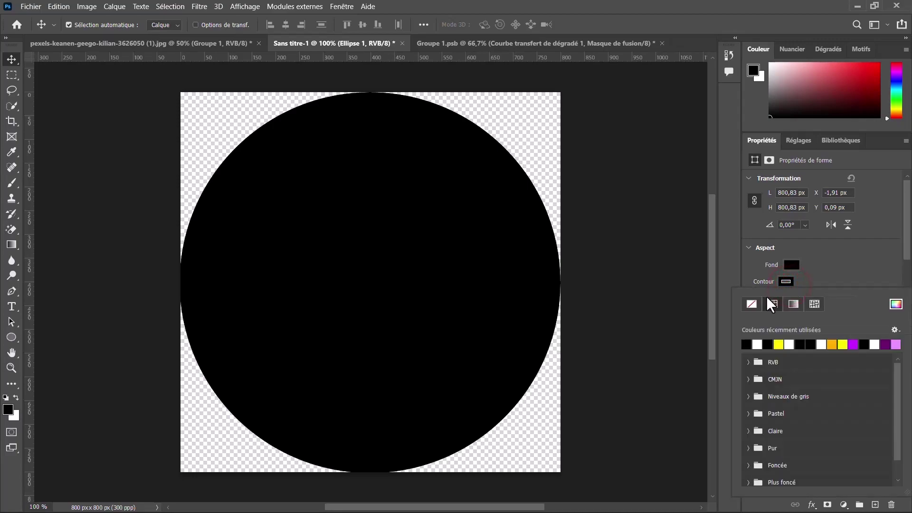
{"action": "left_click", "coordinate": [751, 304]}
{"action": "left_click", "coordinate": [823, 270]}
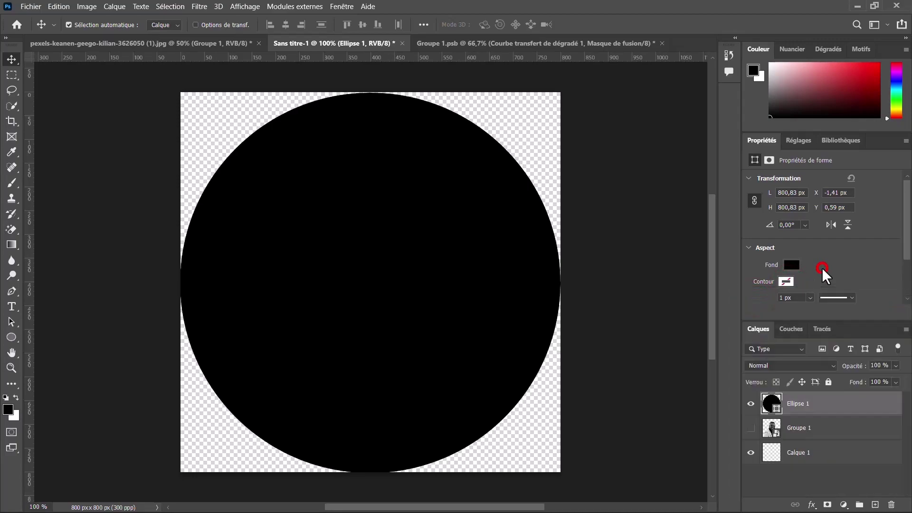
Fill the circle bright yellow #fffc00 and make the Groupe 1 portrait visible again
{"action": "left_click", "coordinate": [785, 266]}
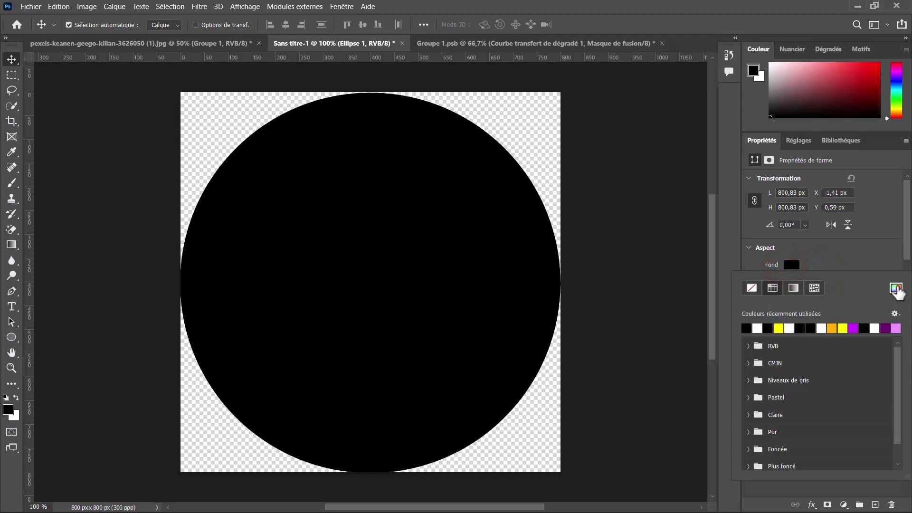
{"action": "left_click", "coordinate": [897, 289]}
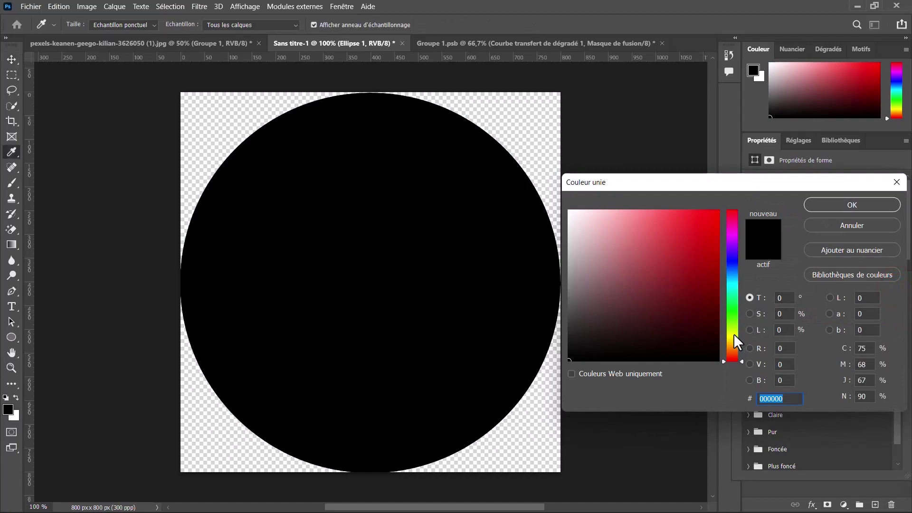
{"action": "left_click_drag", "start_coordinate": [733, 337], "coordinate": [720, 210]}
{"action": "left_click", "coordinate": [735, 337]}
{"action": "left_click", "coordinate": [731, 338]}
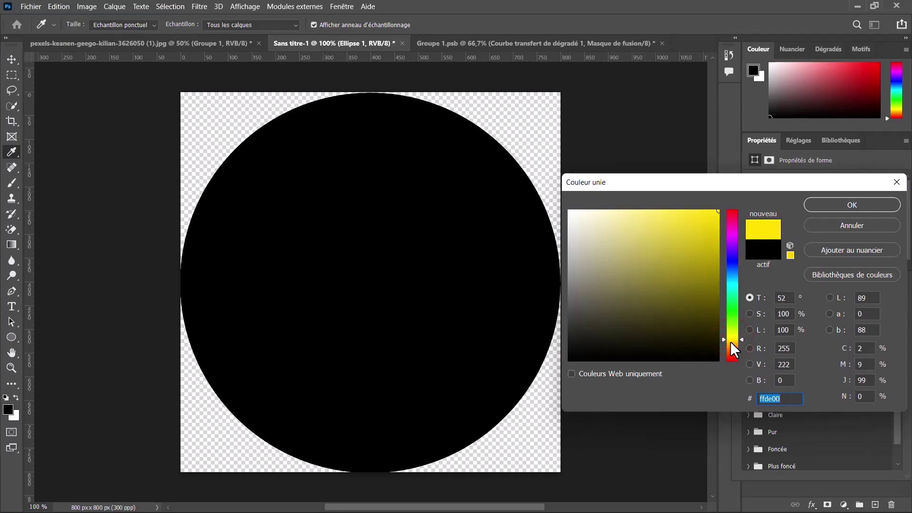
{"action": "left_click", "coordinate": [730, 335]}
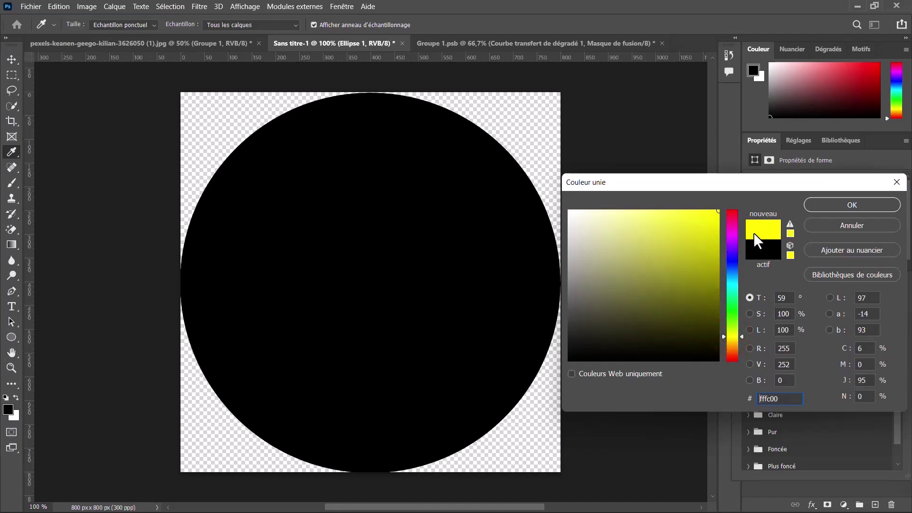
{"action": "left_click", "coordinate": [843, 201]}
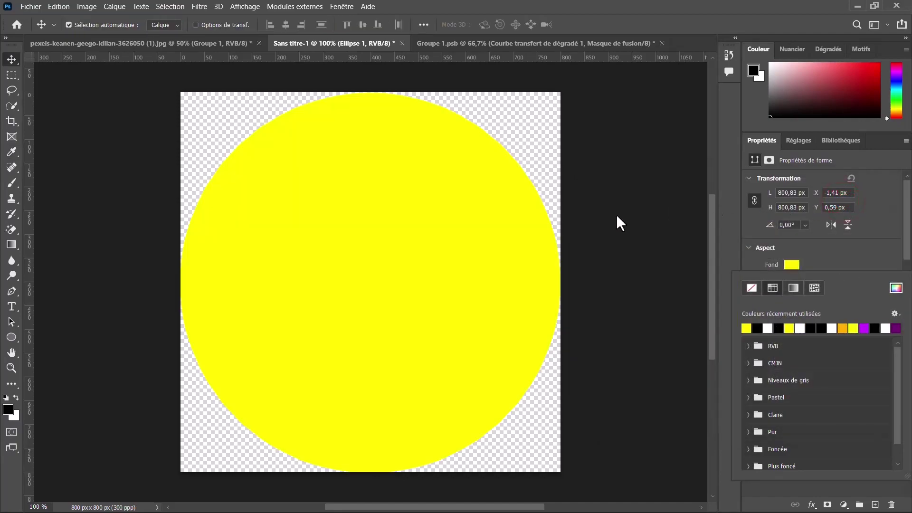
{"action": "left_click", "coordinate": [821, 260]}
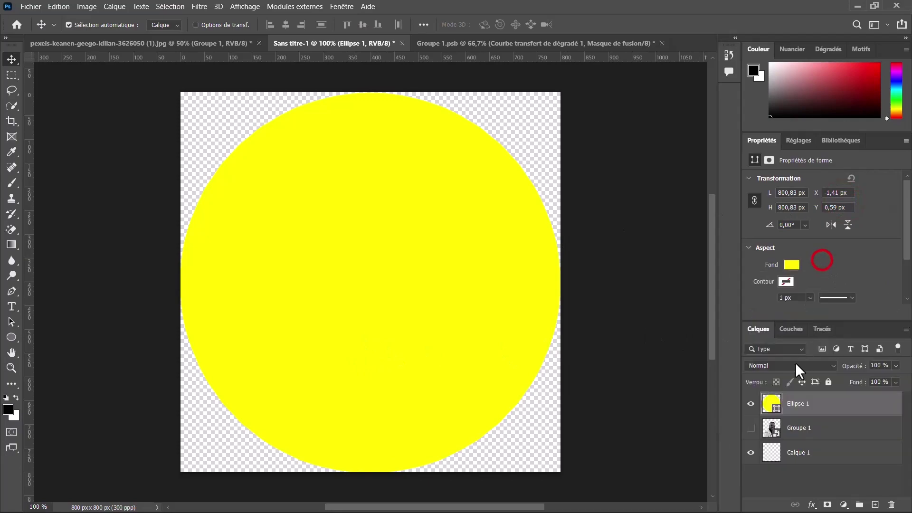
{"action": "left_click", "coordinate": [751, 427]}
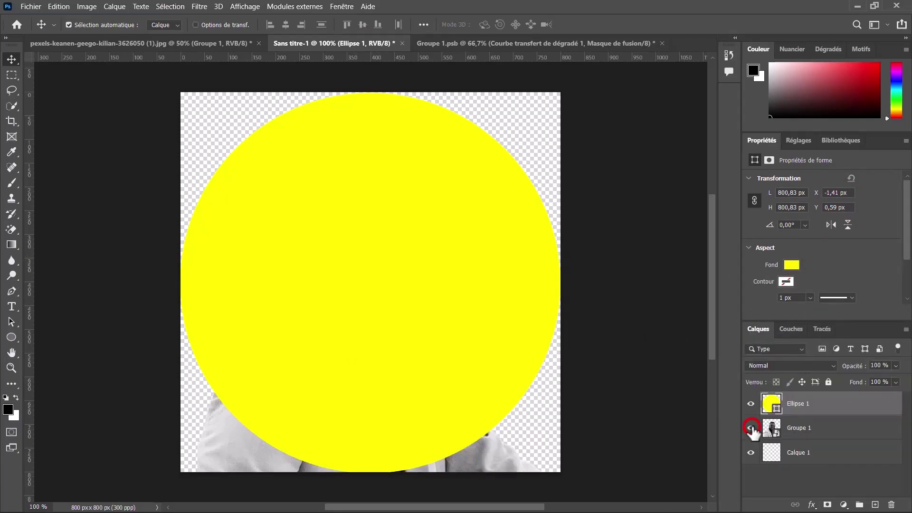
Move Groupe 1 above Ellipse 1 and make it a clipping mask on the yellow circle
{"action": "left_click", "coordinate": [823, 428]}
{"action": "left_click_drag", "start_coordinate": [823, 428], "coordinate": [807, 404]}
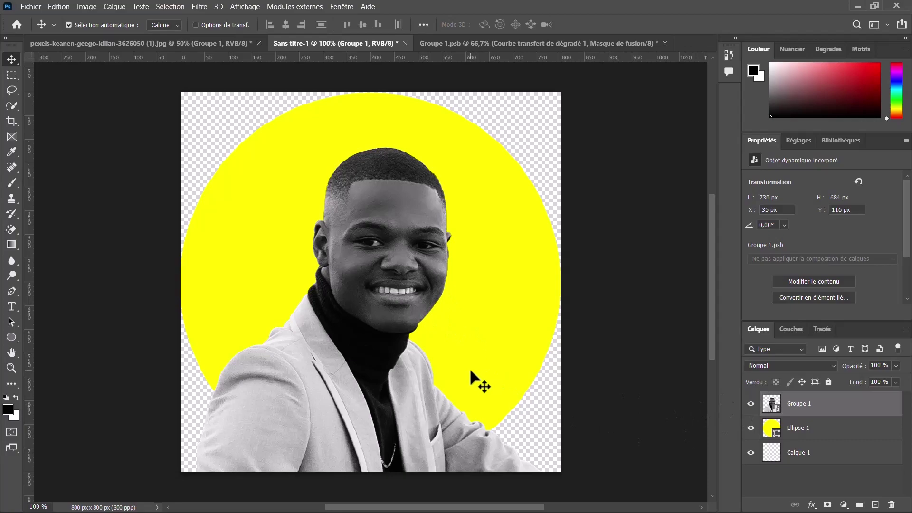
{"action": "right_click", "coordinate": [807, 405]}
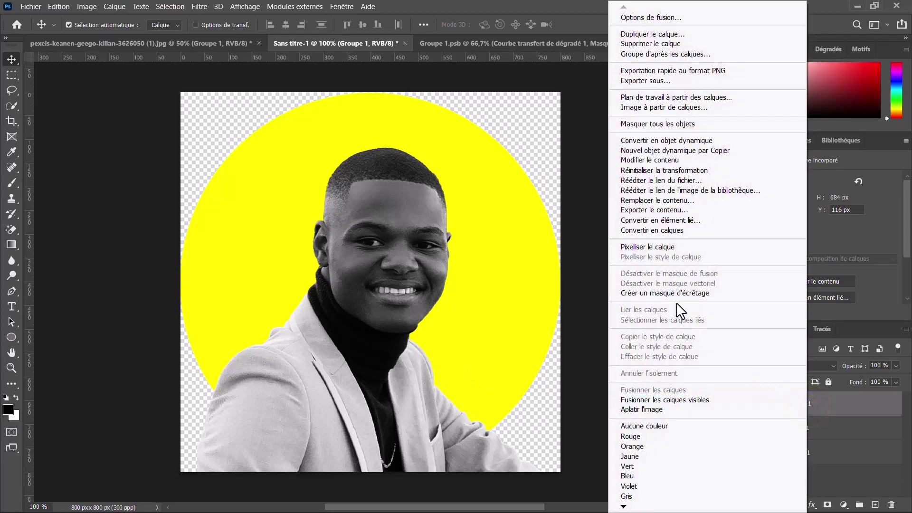
{"action": "left_click", "coordinate": [652, 293]}
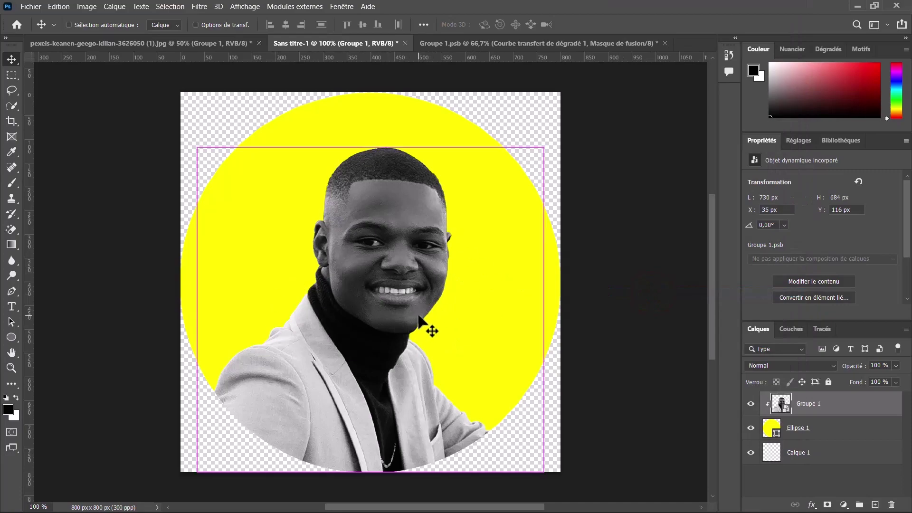
{"action": "key", "text": "ctrl+alt+g"}
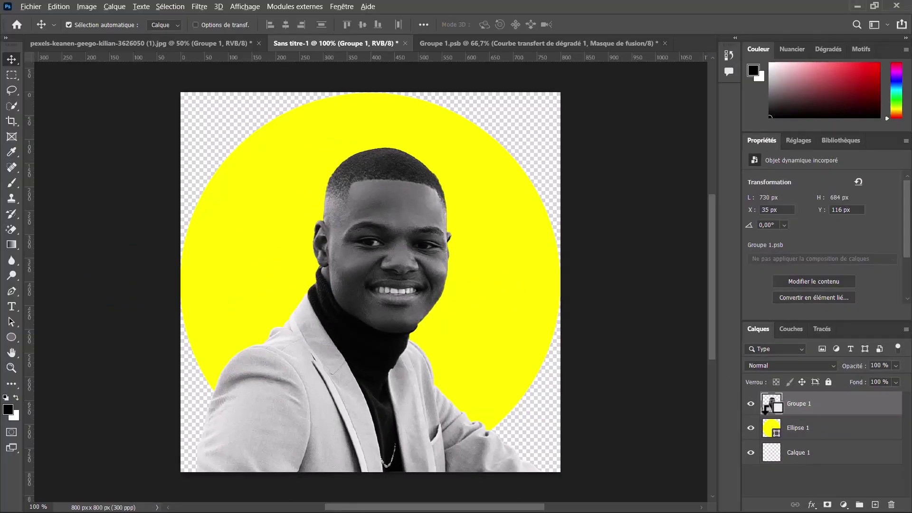
{"action": "left_click", "coordinate": [765, 412], "text": "alt"}
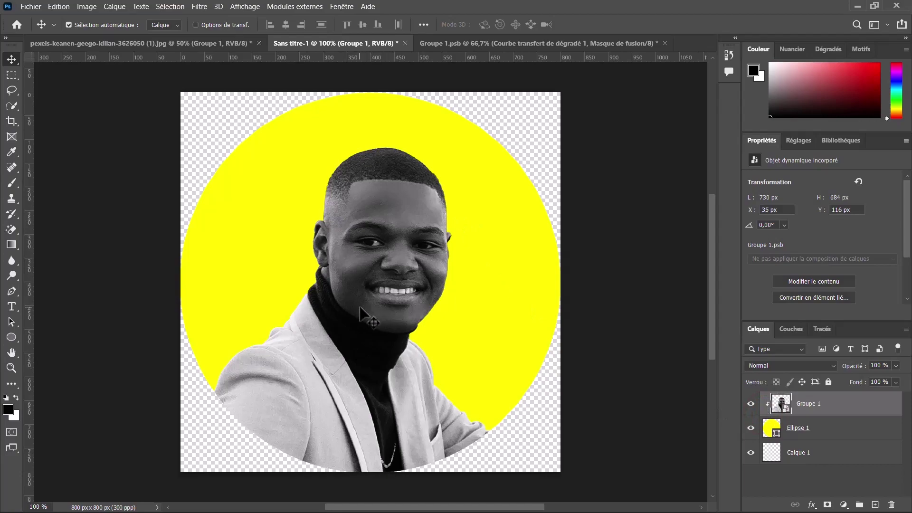
Scale the Groupe 1 portrait proportionally to about 732 × 686 px and commit the transform
{"action": "key", "text": "ctrl+t"}
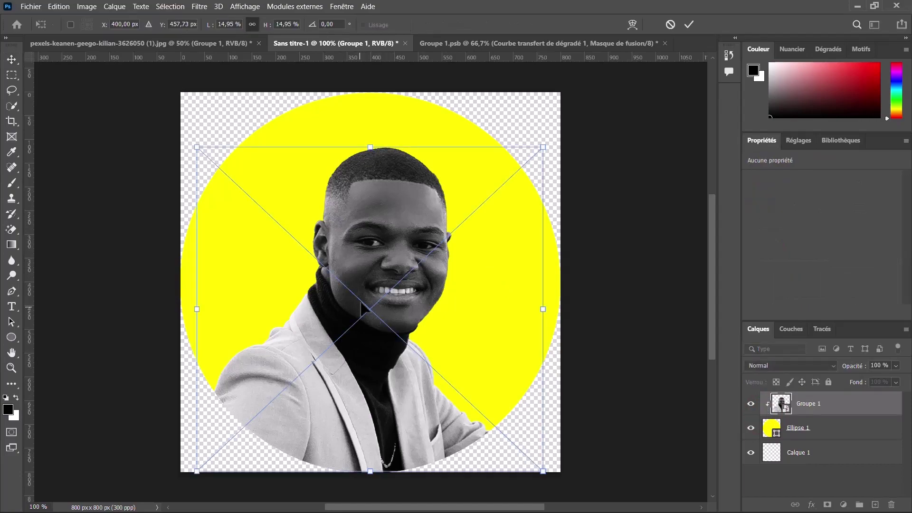
{"action": "left_click_drag", "start_coordinate": [369, 148], "coordinate": [372, 131]}
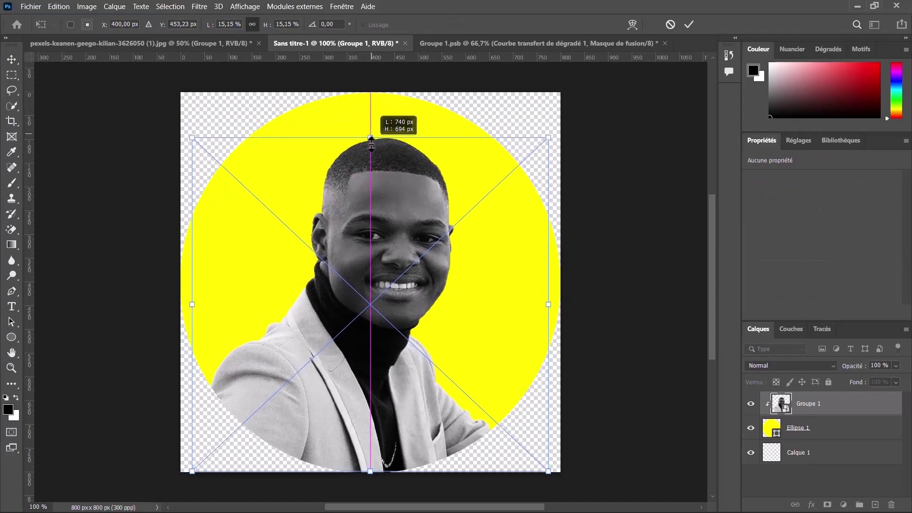
{"action": "left_click_drag", "start_coordinate": [372, 130], "coordinate": [371, 145]}
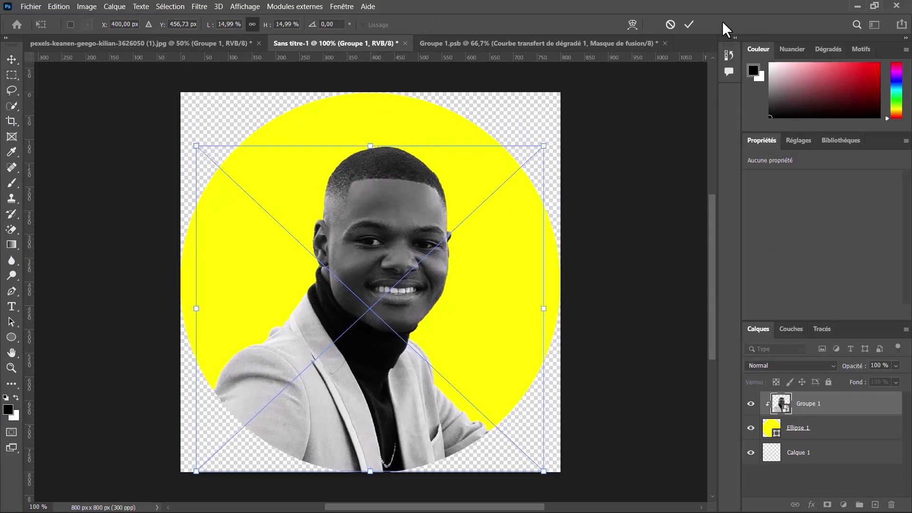
{"action": "left_click", "coordinate": [692, 27]}
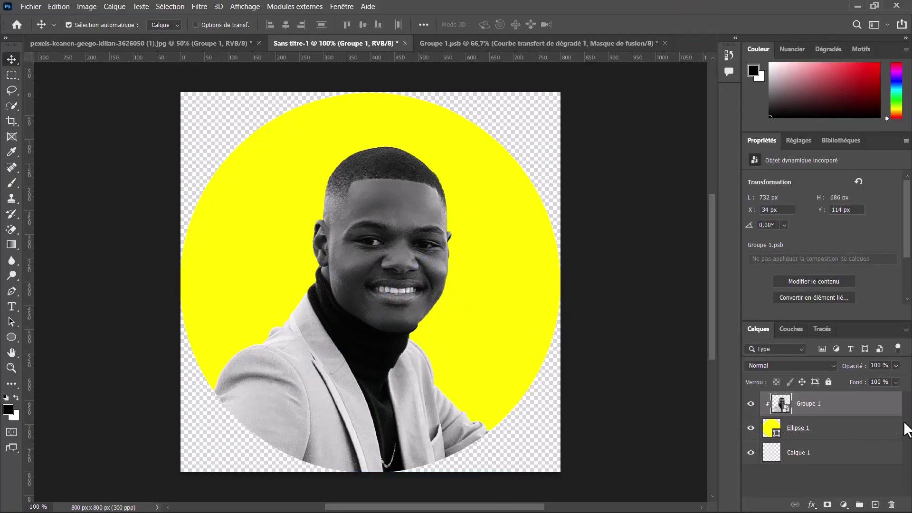
Add a Contour layer style to Groupe 1 with a white stroke colour
{"action": "left_click", "coordinate": [858, 404]}
{"action": "double_click", "coordinate": [860, 409]}
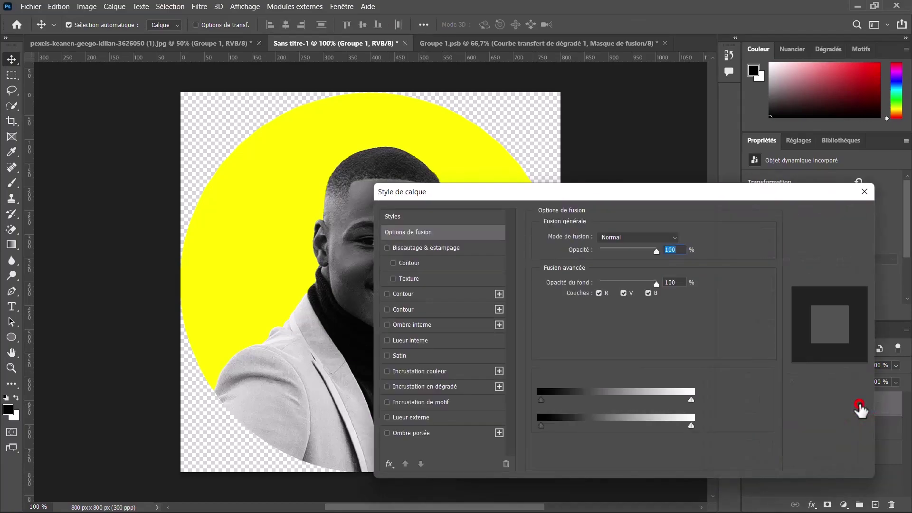
{"action": "left_click", "coordinate": [387, 293]}
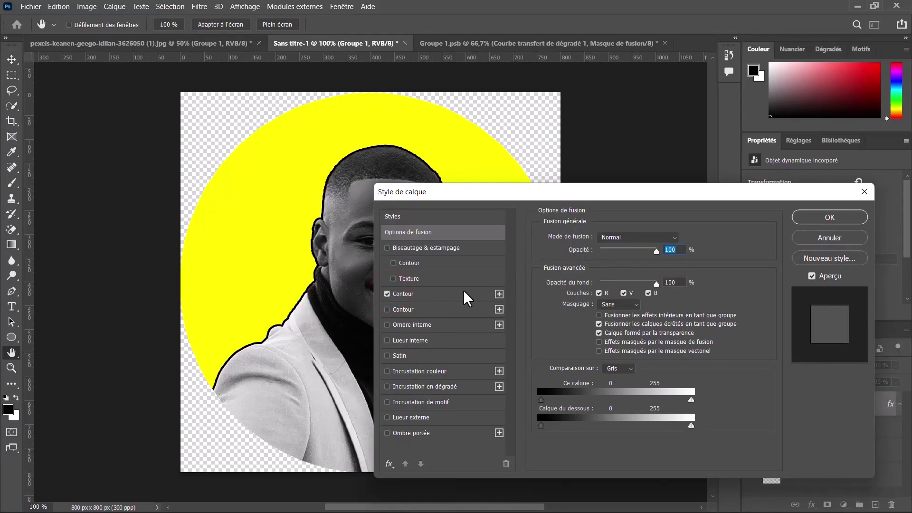
{"action": "left_click", "coordinate": [417, 295]}
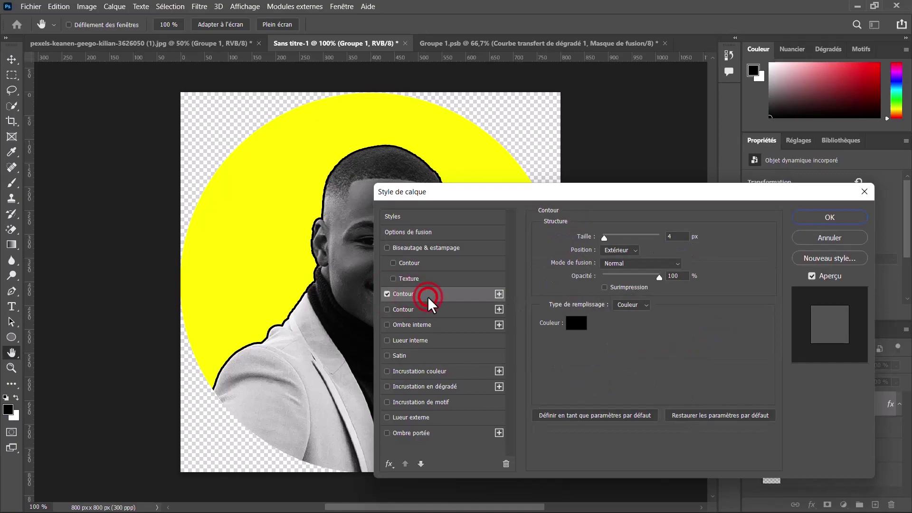
{"action": "left_click", "coordinate": [573, 321]}
{"action": "left_click_drag", "start_coordinate": [573, 320], "coordinate": [569, 211]}
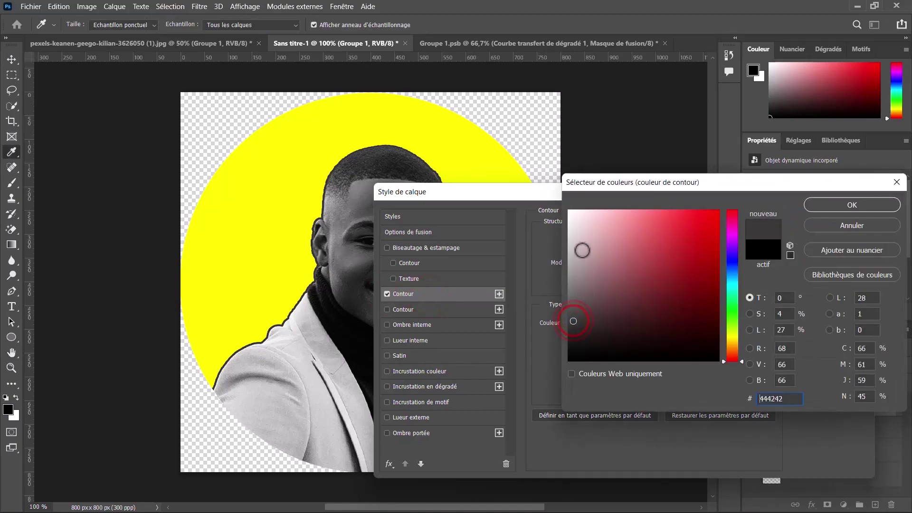
{"action": "left_click", "coordinate": [830, 208]}
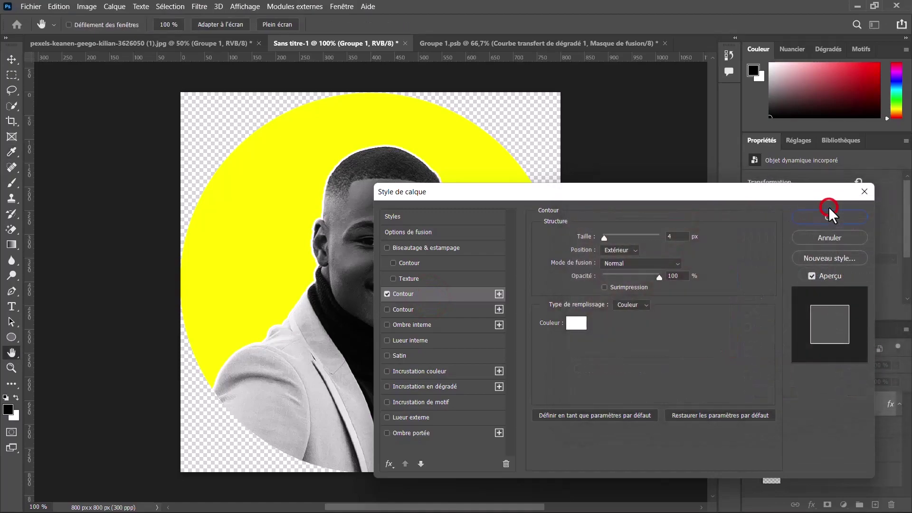
Set the white stroke to 13 px, outside position, and apply the style
{"action": "left_click_drag", "start_coordinate": [669, 192], "coordinate": [771, 156]}
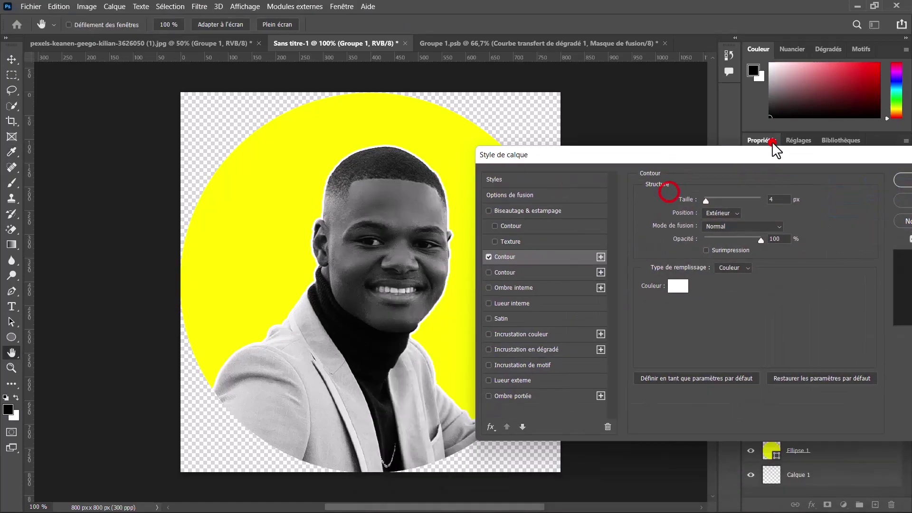
{"action": "left_click", "coordinate": [708, 197]}
{"action": "left_click_drag", "start_coordinate": [707, 195], "coordinate": [713, 196]}
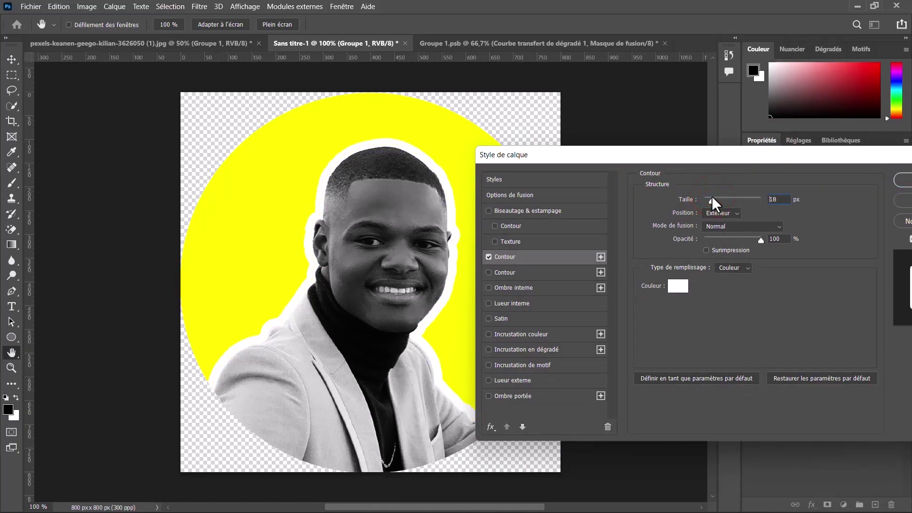
{"action": "left_click_drag", "start_coordinate": [713, 196], "coordinate": [710, 195]}
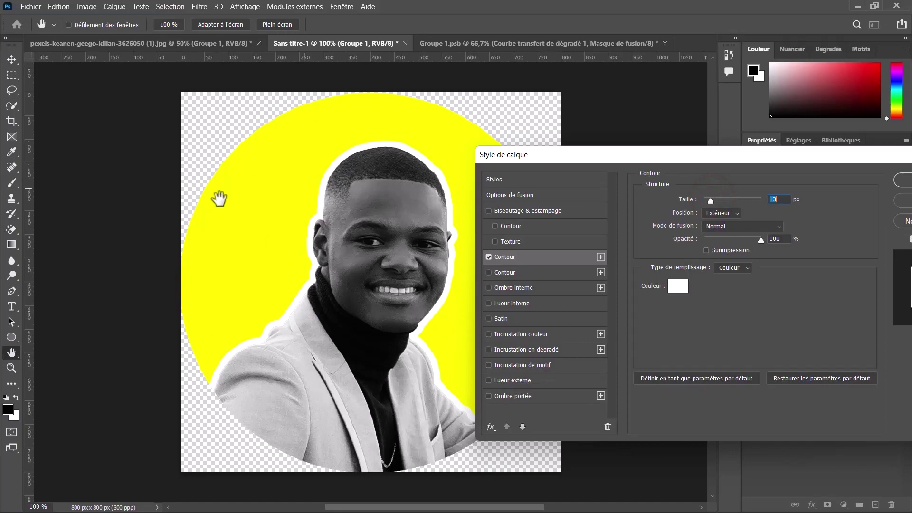
{"action": "left_click_drag", "start_coordinate": [776, 157], "coordinate": [634, 148]}
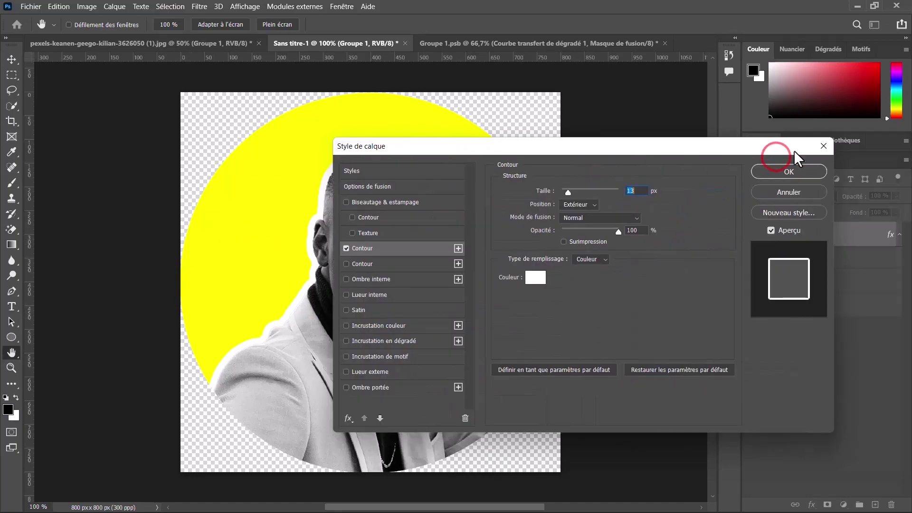
{"action": "left_click", "coordinate": [777, 172]}
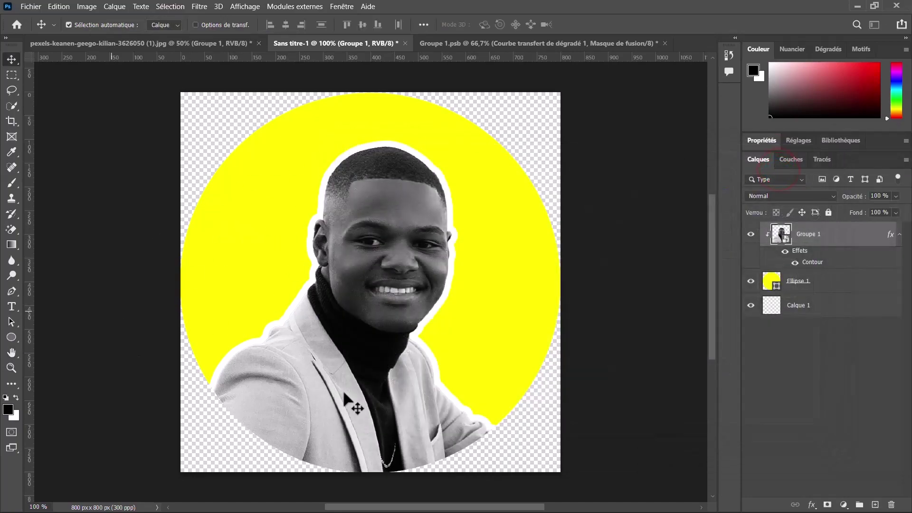